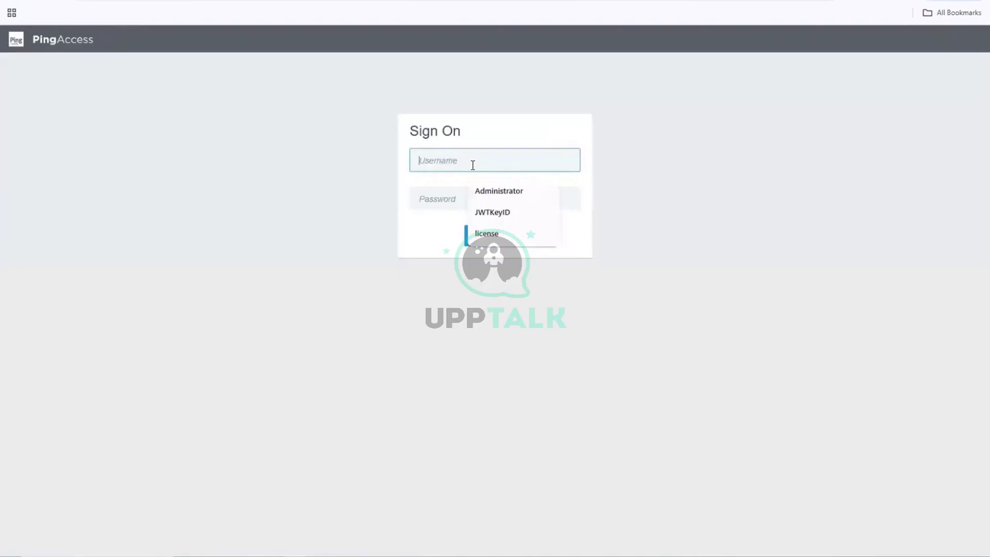
- Sign in to the PingAccess admin console as Administrator and bring up the Notepad++ notes
{"action": "type", "text": "Administrator"}
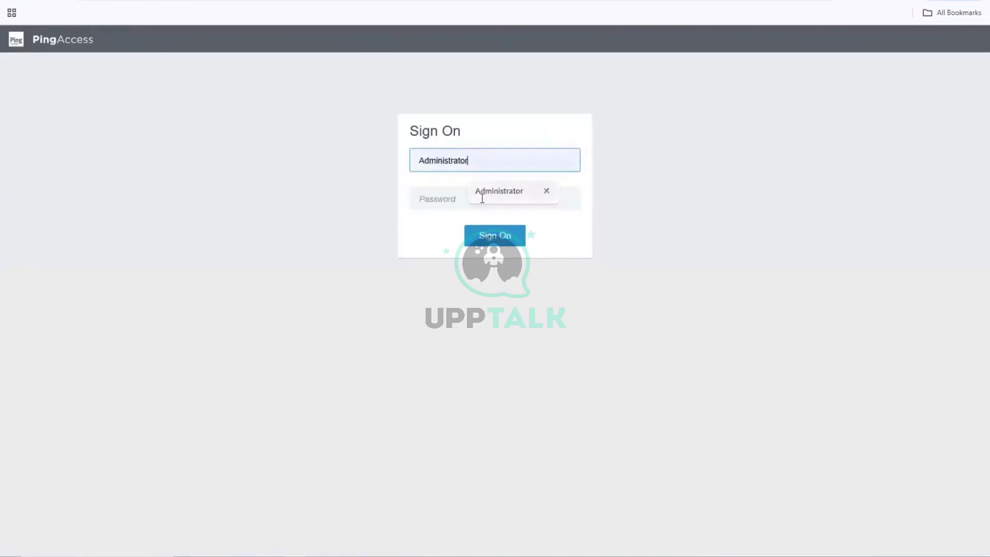
{"action": "left_click", "coordinate": [482, 196]}
{"action": "left_click", "coordinate": [467, 203]}
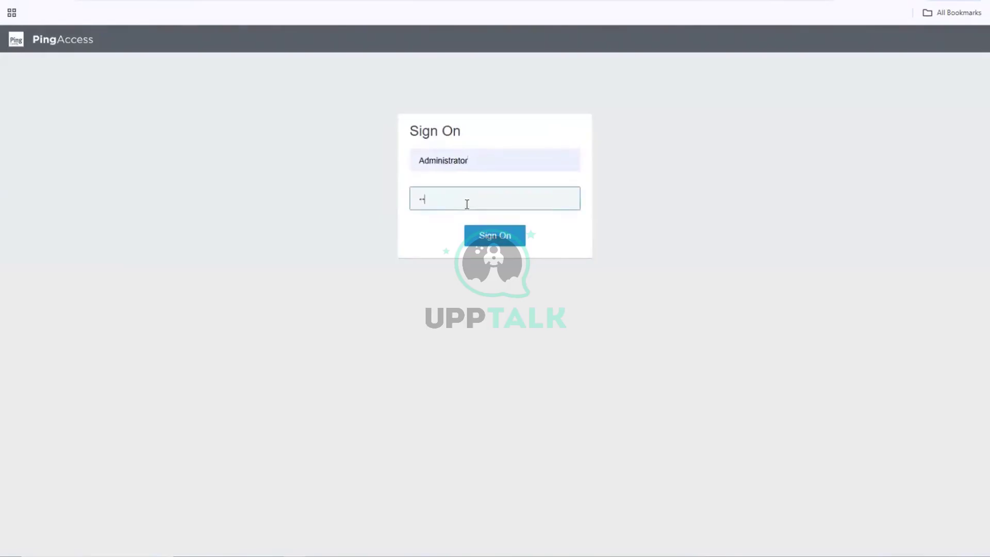
{"action": "key", "text": "Return"}
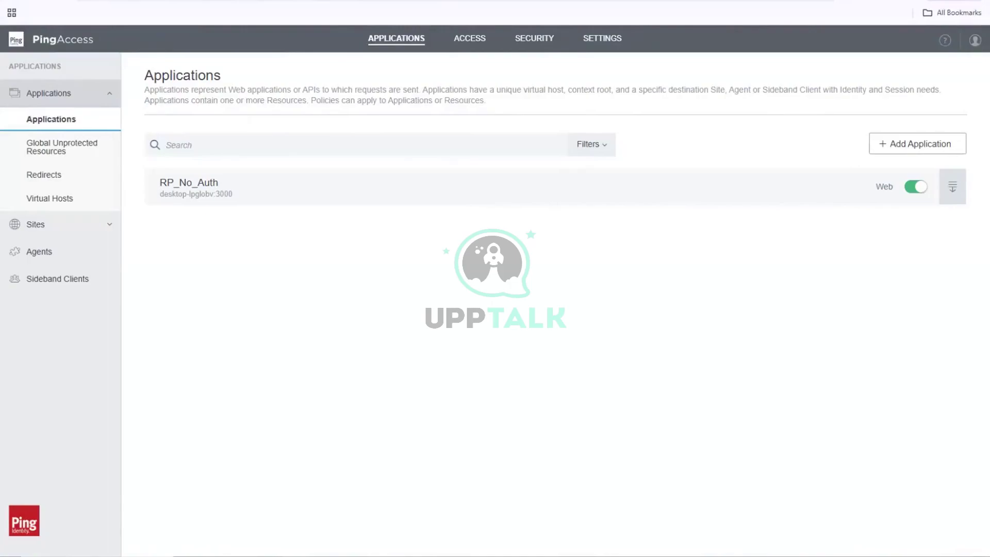
{"action": "left_click", "coordinate": [371, 556]}
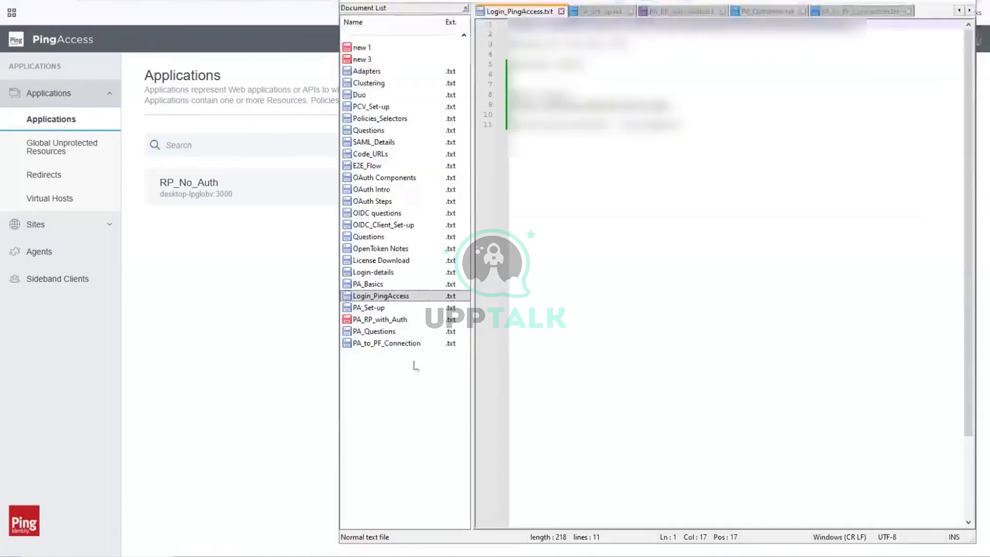
- Open and save the PA_RP_with_Auth notes in Notepad++, then return to the browser
{"action": "left_click", "coordinate": [384, 319]}
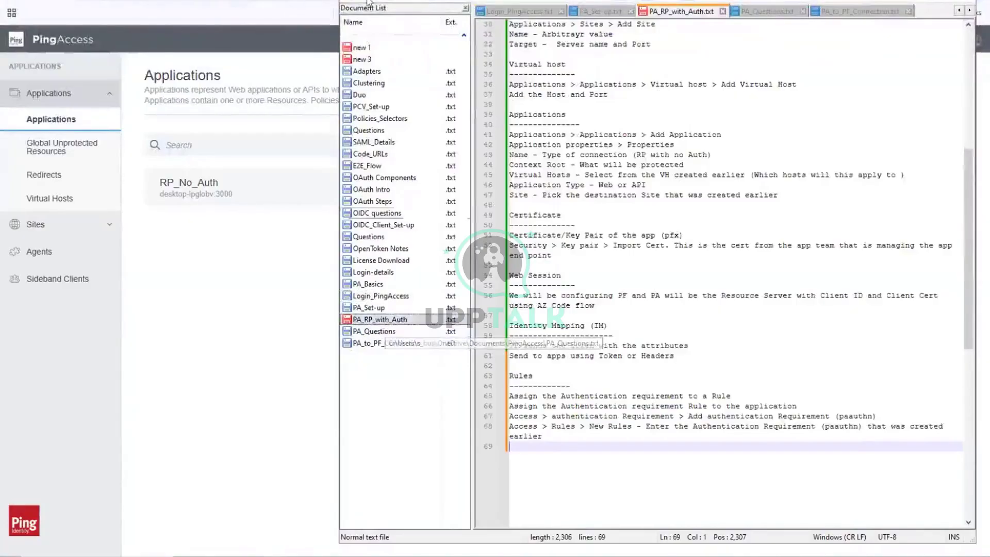
{"action": "key", "text": "ctrl+s"}
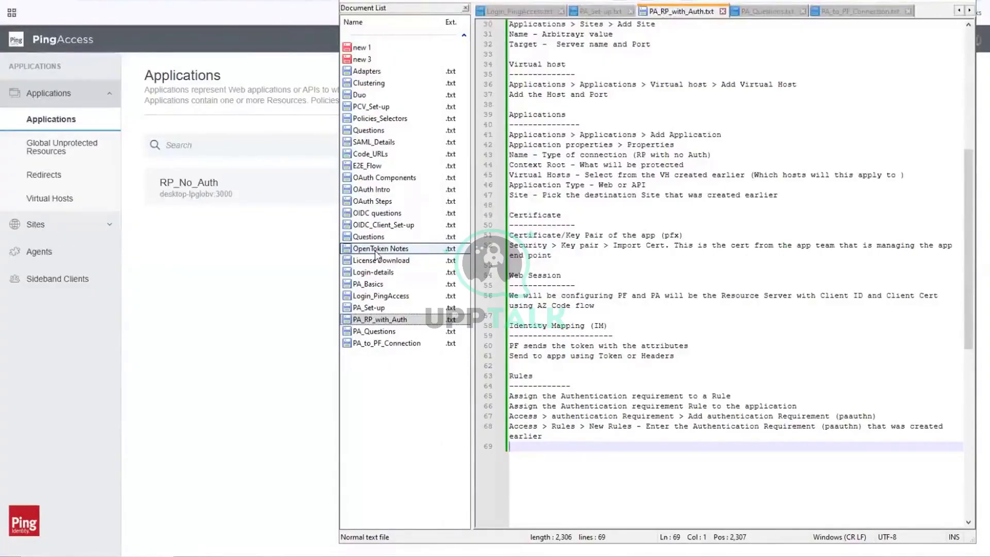
{"action": "left_click", "coordinate": [270, 263]}
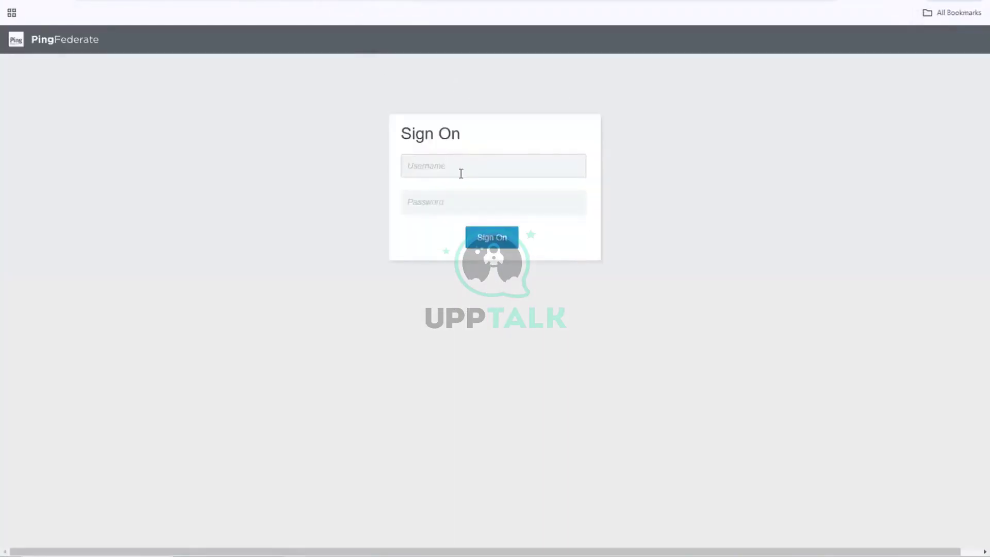
- Sign in to PingFederate with the saved username and password, dismissing the license expiration warning
{"action": "left_click", "coordinate": [461, 171]}
{"action": "left_click", "coordinate": [481, 197]}
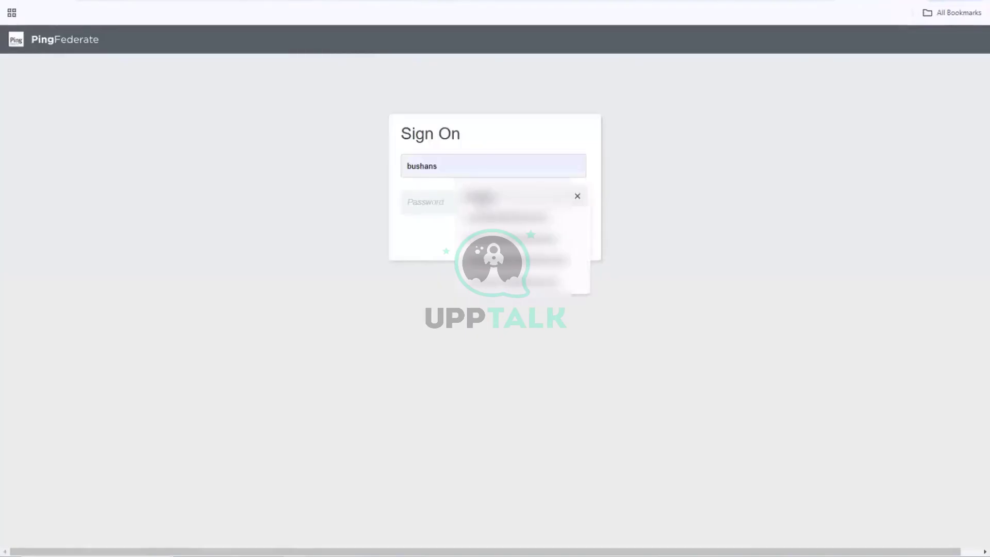
{"action": "left_click", "coordinate": [411, 206]}
{"action": "type", "text": "*****"}
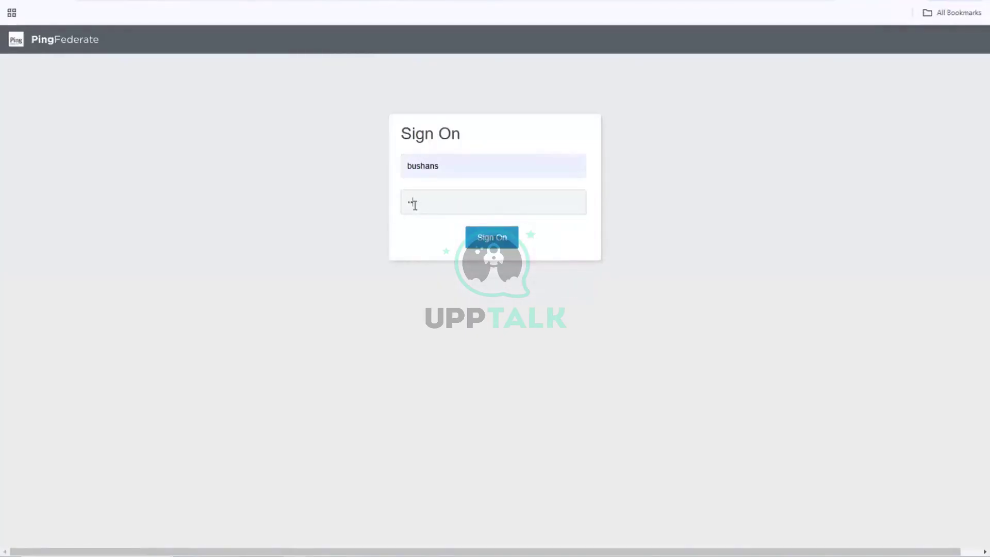
{"action": "type", "text": "***"}
{"action": "key", "text": "Return"}
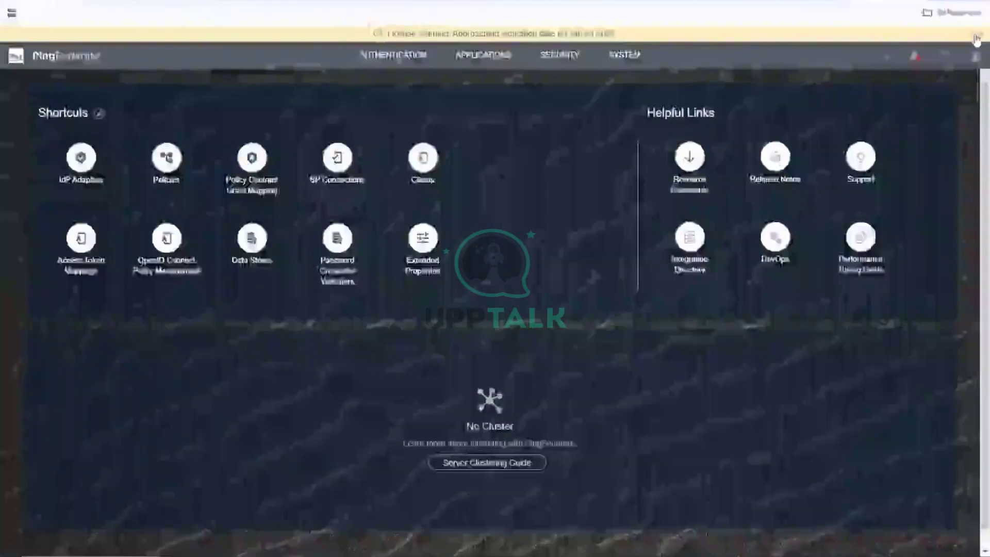
{"action": "left_click", "coordinate": [977, 37]}
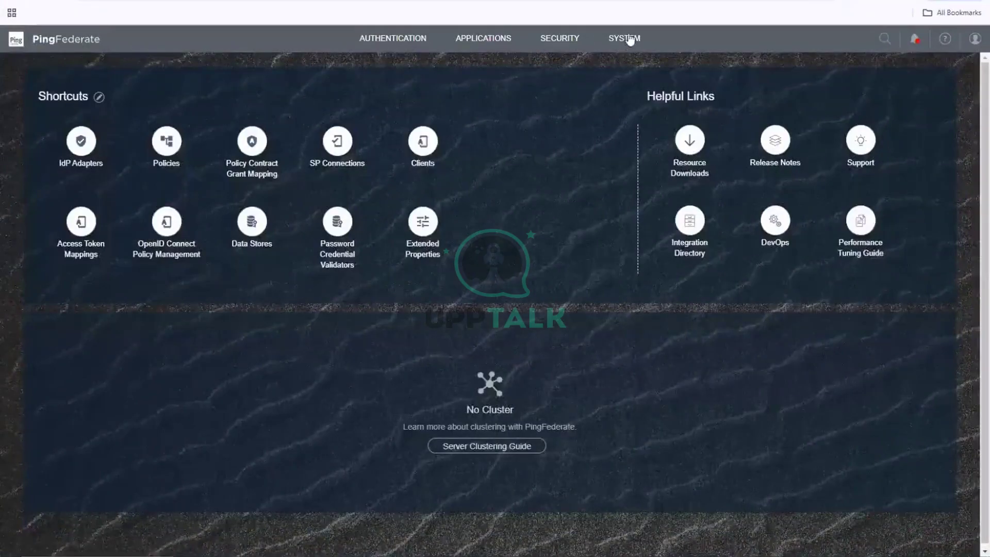
- Go to Authentication > Selectors and start a new selector instance
{"action": "left_click", "coordinate": [417, 38]}
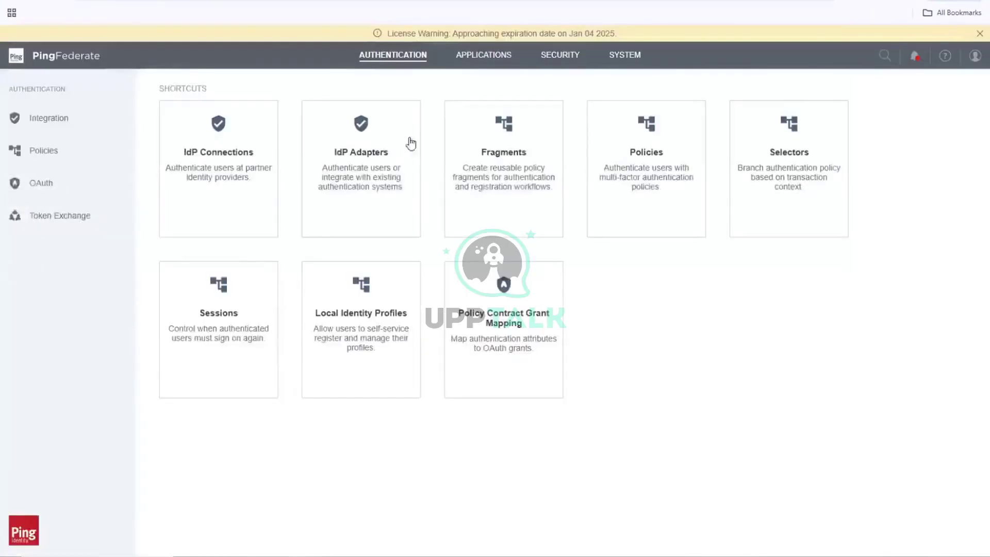
{"action": "left_click", "coordinate": [774, 206]}
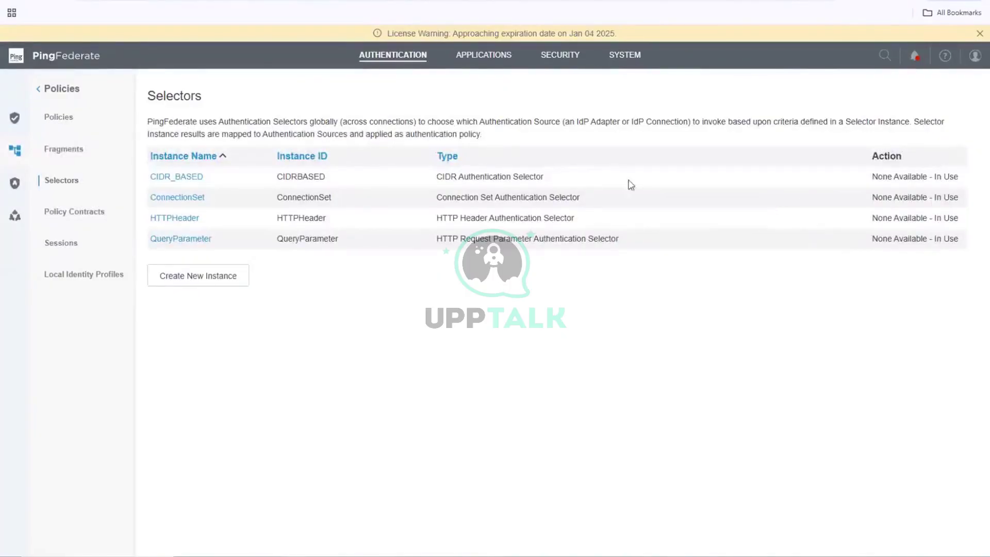
{"action": "left_click", "coordinate": [204, 281]}
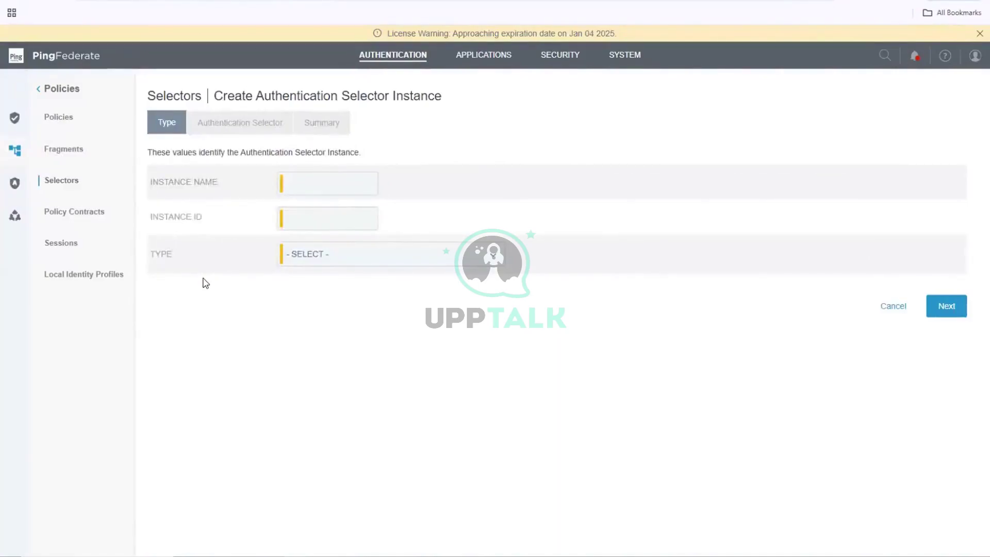
{"action": "left_click", "coordinate": [319, 183]}
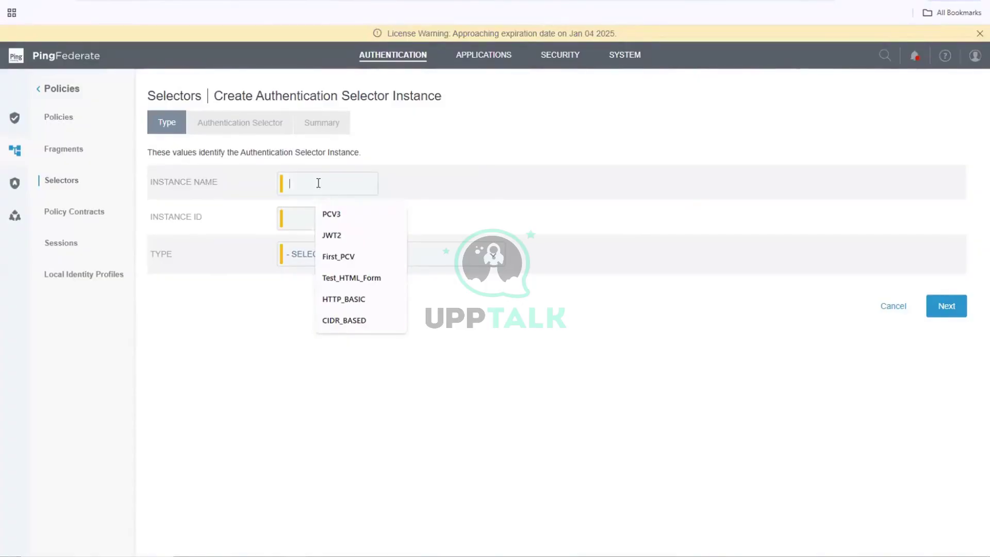
- Enter Auth_Context_Request_Param as the selector instance name, correcting typos along the way
{"action": "type", "text": "Auth"}
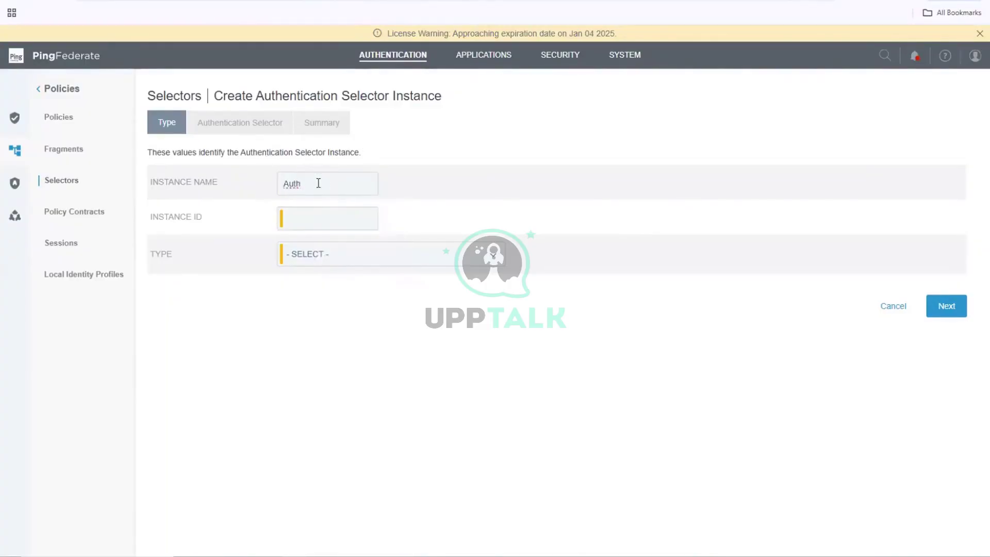
{"action": "type", "text": "_Contestxt_Requestor"}
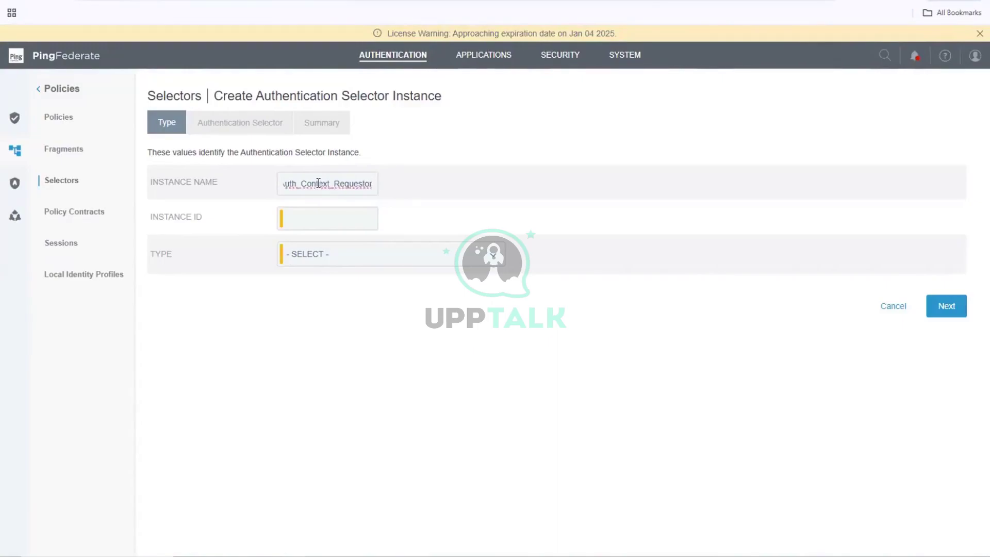
{"action": "type", "text": "_Sel"}
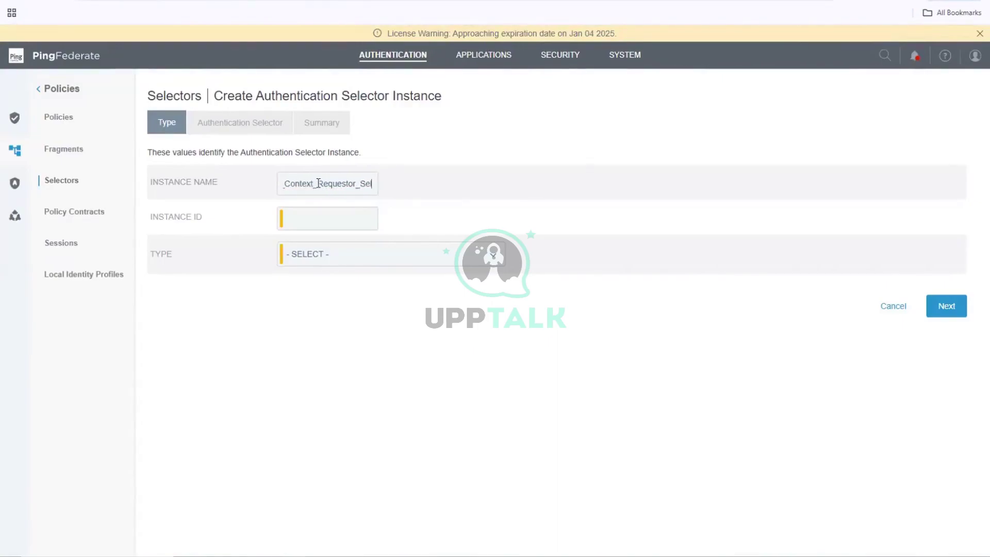
{"action": "type", "text": "ector"}
{"action": "key", "text": "Left"}
{"action": "key", "text": "Left"}
{"action": "key", "text": "Left"}
{"action": "key", "text": "Left"}
{"action": "key", "text": "Left"}
{"action": "key", "text": "Left"}
{"action": "key", "text": "Left"}
{"action": "key", "text": "Left"}
{"action": "key", "text": "Left"}
{"action": "key", "text": "Left"}
{"action": "key", "text": "Left"}
{"action": "key", "text": "Left"}
{"action": "key", "text": "Left"}
{"action": "key", "text": "Left"}
{"action": "key", "text": "Left"}
{"action": "key", "text": "Left"}
{"action": "key", "text": "Left"}
{"action": "key", "text": "Left"}
{"action": "key", "text": "Left"}
{"action": "key", "text": "Left"}
{"action": "key", "text": "Right"}
{"action": "key", "text": "Right"}
{"action": "key", "text": "Right"}
{"action": "key", "text": "Right"}
{"action": "key", "text": "Right"}
{"action": "key", "text": "Right"}
{"action": "key", "text": "Right"}
{"action": "key", "text": "Right"}
{"action": "key", "text": "End"}
{"action": "key", "text": "BackSpace"}
{"action": "key", "text": "BackSpace"}
{"action": "type", "text": "_S"}
{"action": "key", "text": "BackSpace"}
{"action": "type", "text": "Param"}
- Set the selector instance ID to ACRSelect
{"action": "left_click", "coordinate": [316, 220]}
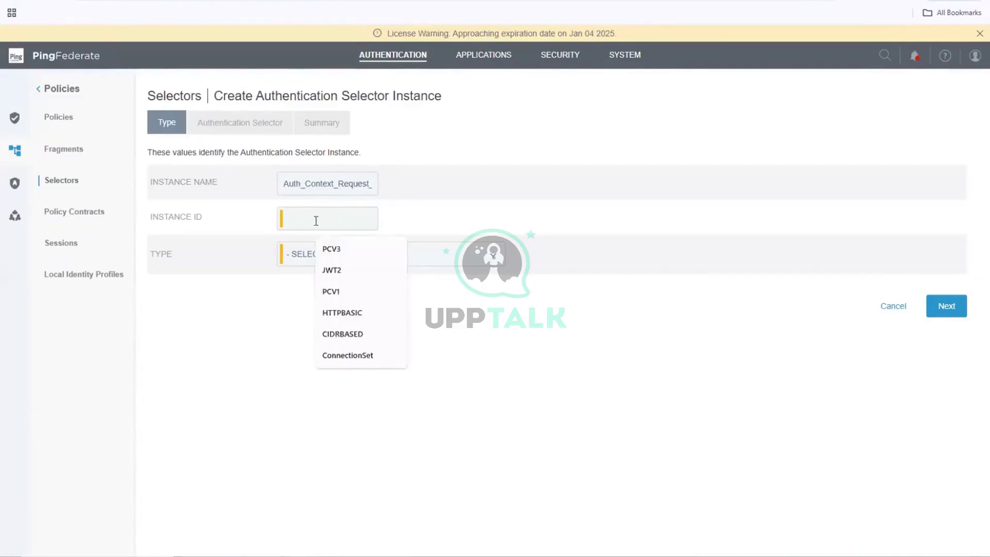
{"action": "type", "text": "ACR"}
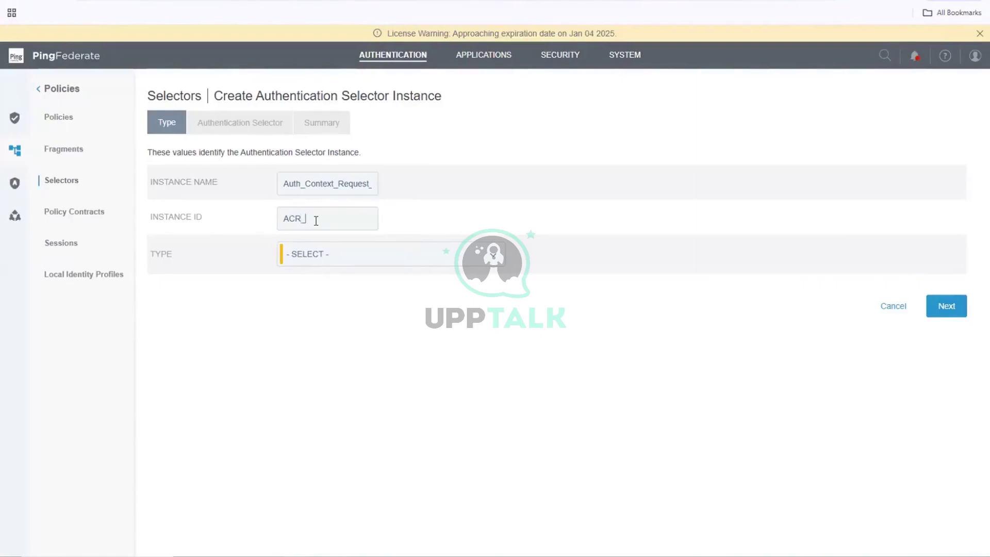
{"action": "type", "text": "_Se"}
{"action": "type", "text": "l"}
{"action": "key", "text": "BackSpace"}
{"action": "key", "text": "BackSpace"}
{"action": "key", "text": "BackSpace"}
{"action": "key", "text": "BackSpace"}
{"action": "key", "text": "BackSpace"}
{"action": "type", "text": "RSelec"}
- Choose Requested AuthN Context Authentication Selector as the type and continue
{"action": "left_click", "coordinate": [314, 264]}
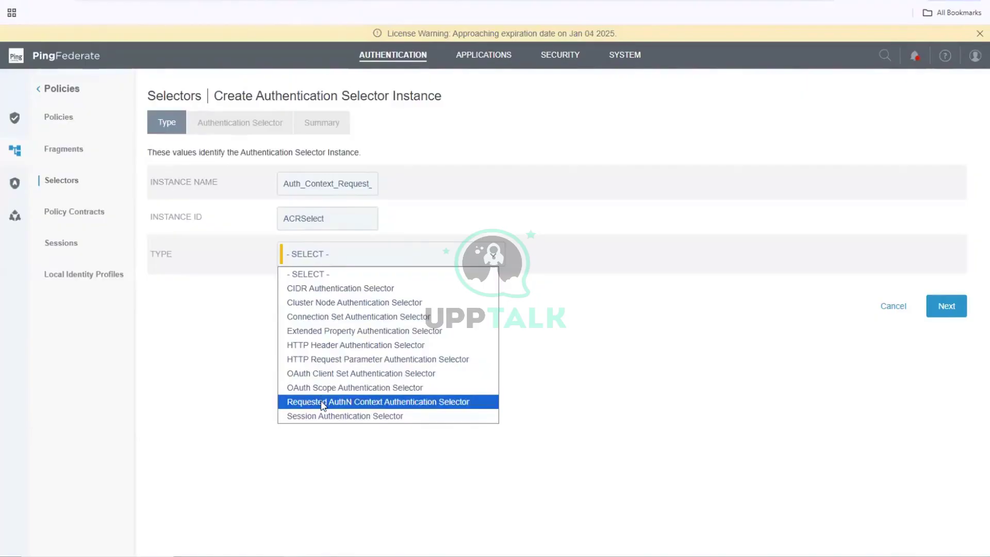
{"action": "left_click", "coordinate": [323, 402]}
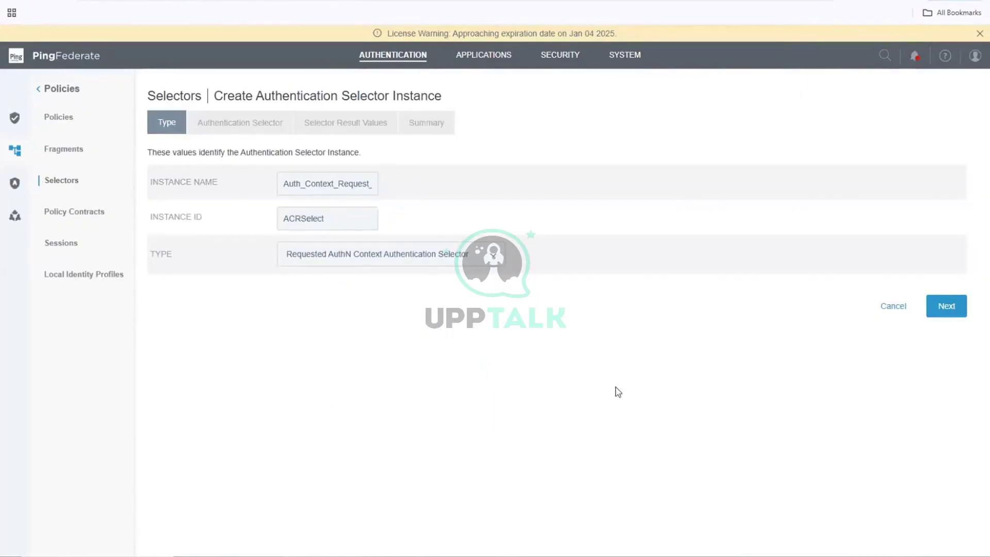
{"action": "left_click", "coordinate": [946, 308]}
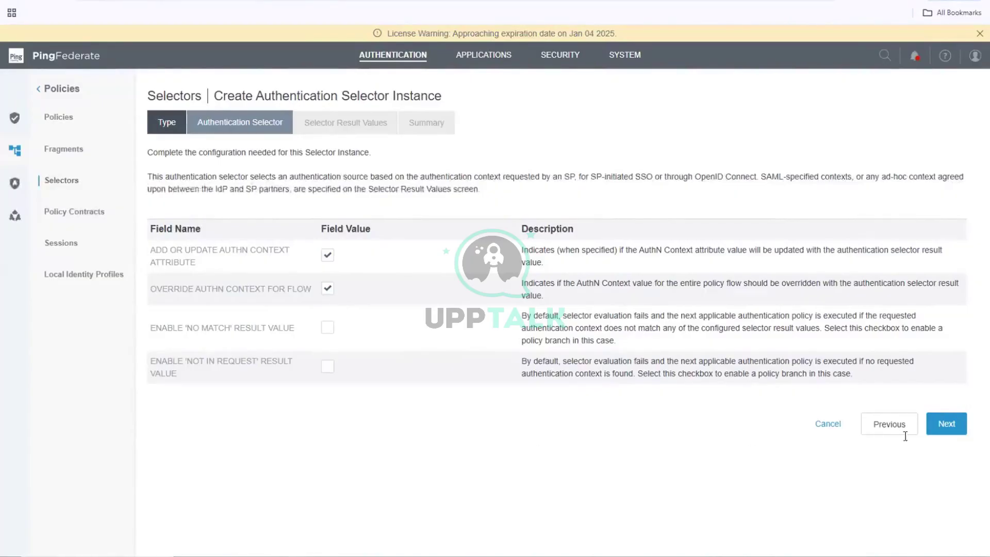
- Keep the default authentication selector settings and continue to Selector Result Values
{"action": "left_click", "coordinate": [952, 430]}
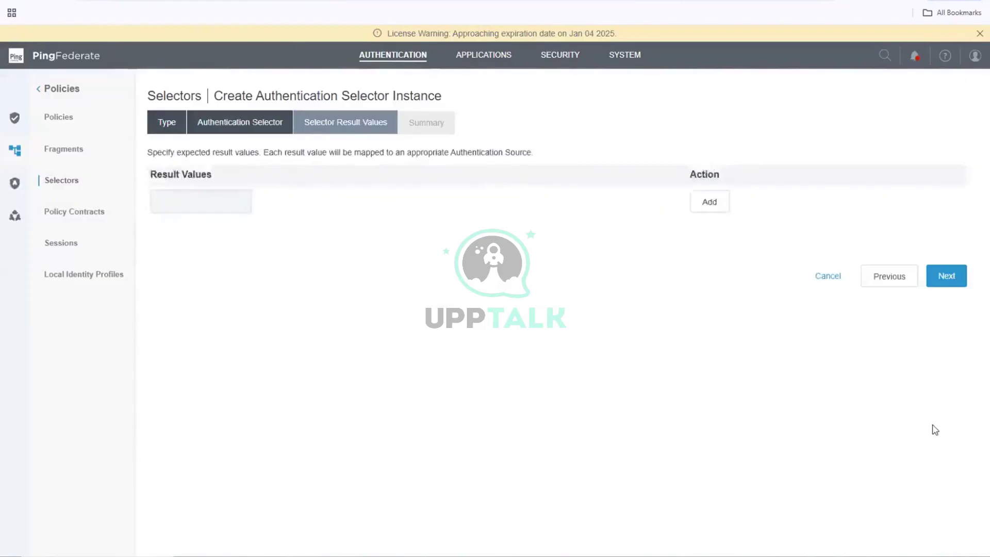
- Start entering a selector result value beginning with 'PA'
{"action": "left_click", "coordinate": [225, 202]}
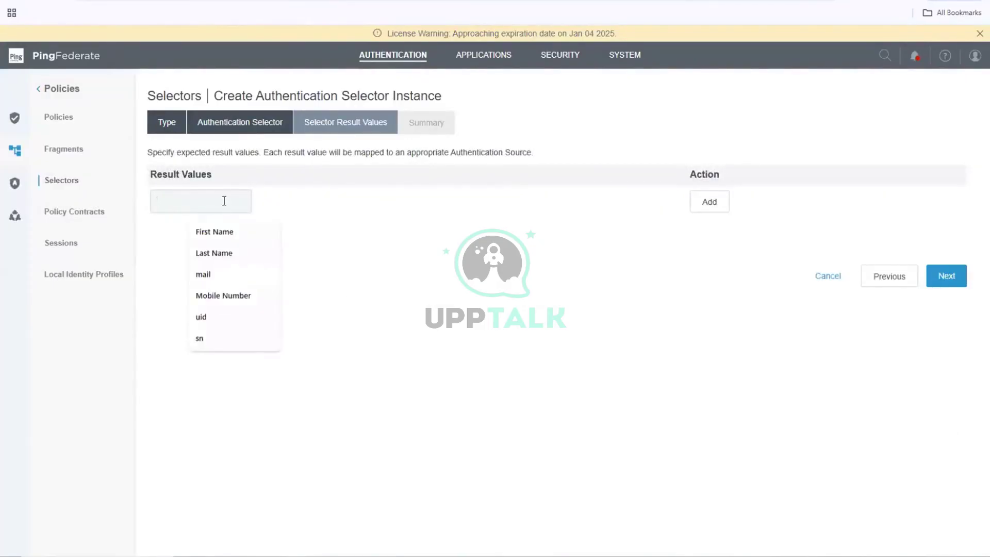
{"action": "type", "text": "PA"}
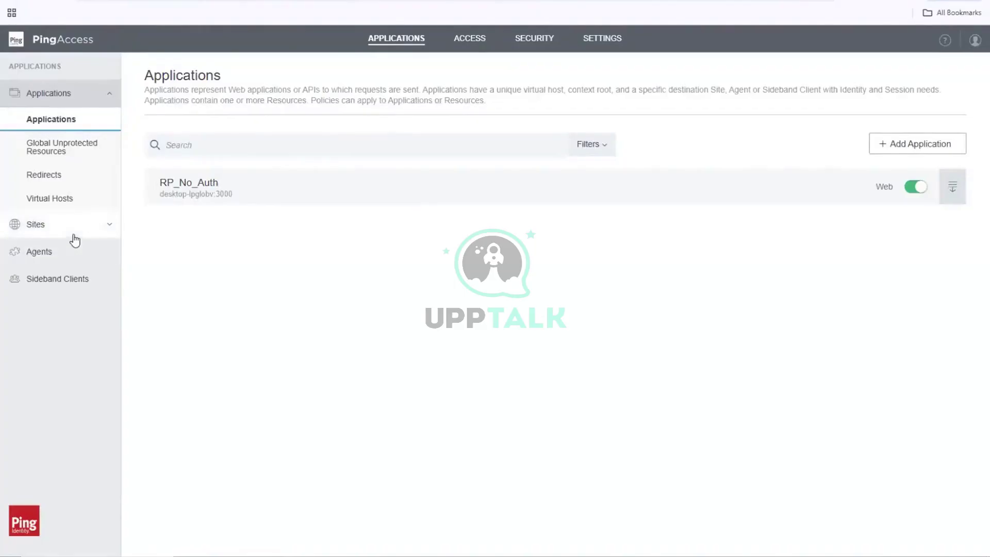
- Copy the name paauthn from PingAccess's Authentication Requirements list
{"action": "left_click", "coordinate": [467, 40]}
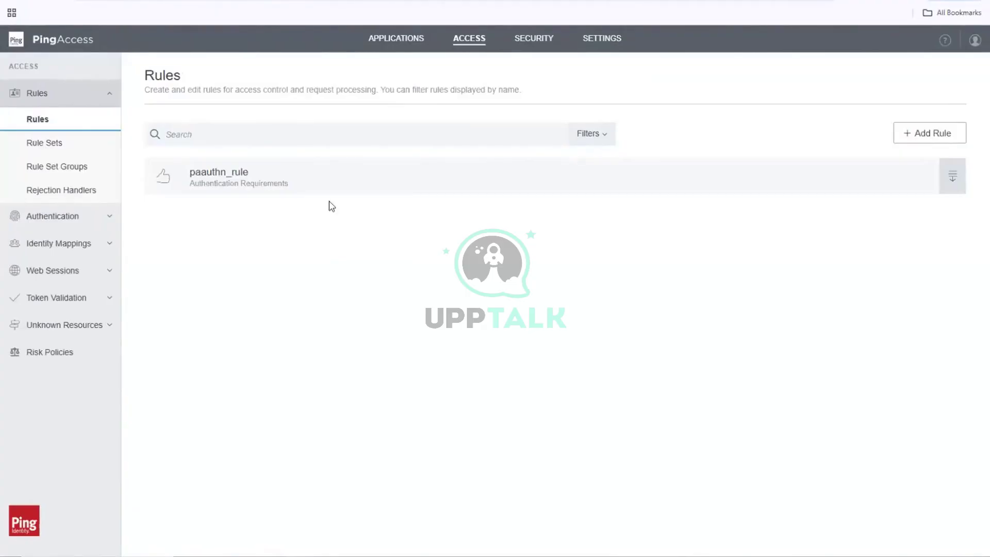
{"action": "left_click", "coordinate": [51, 219]}
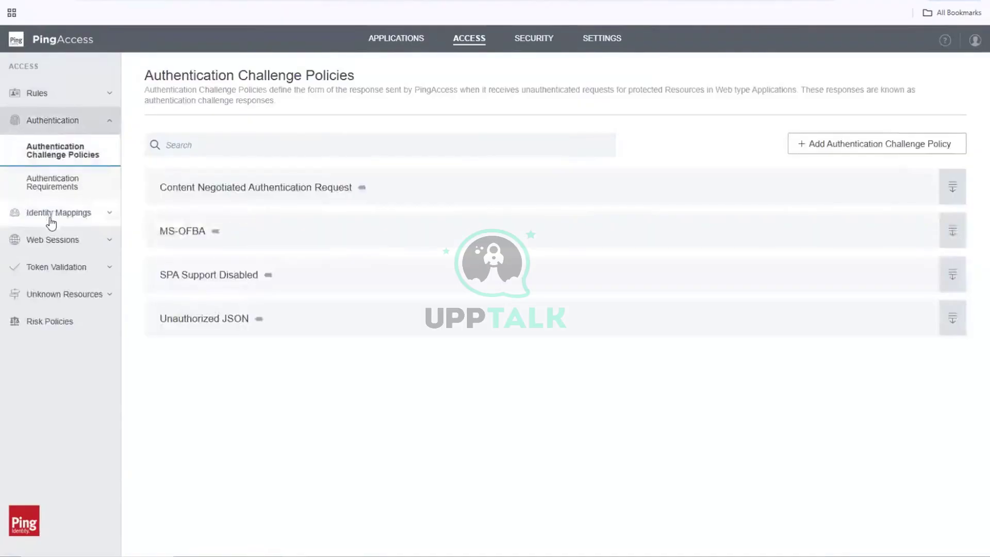
{"action": "left_click", "coordinate": [53, 186]}
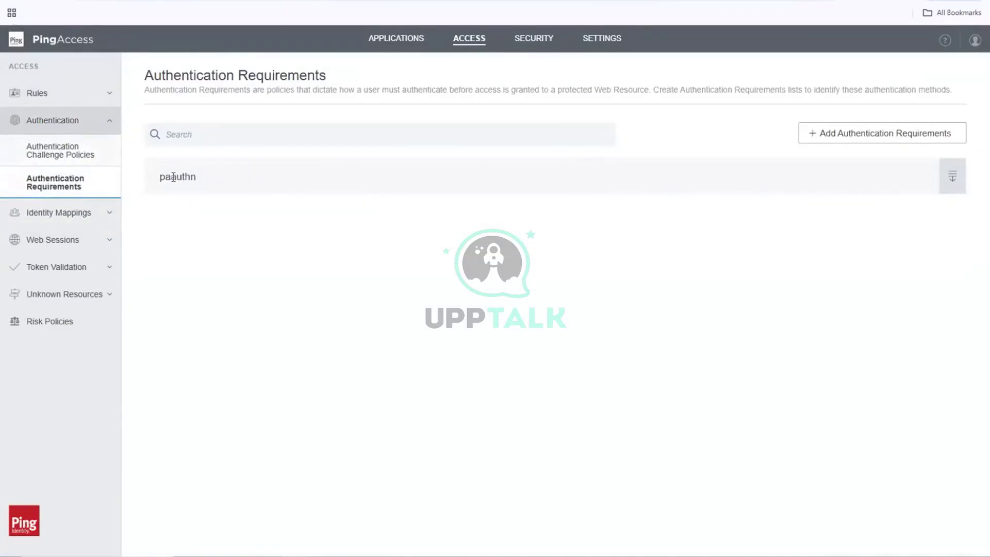
{"action": "double_click", "coordinate": [176, 180]}
{"action": "right_click", "coordinate": [176, 184]}
{"action": "left_click", "coordinate": [204, 199]}
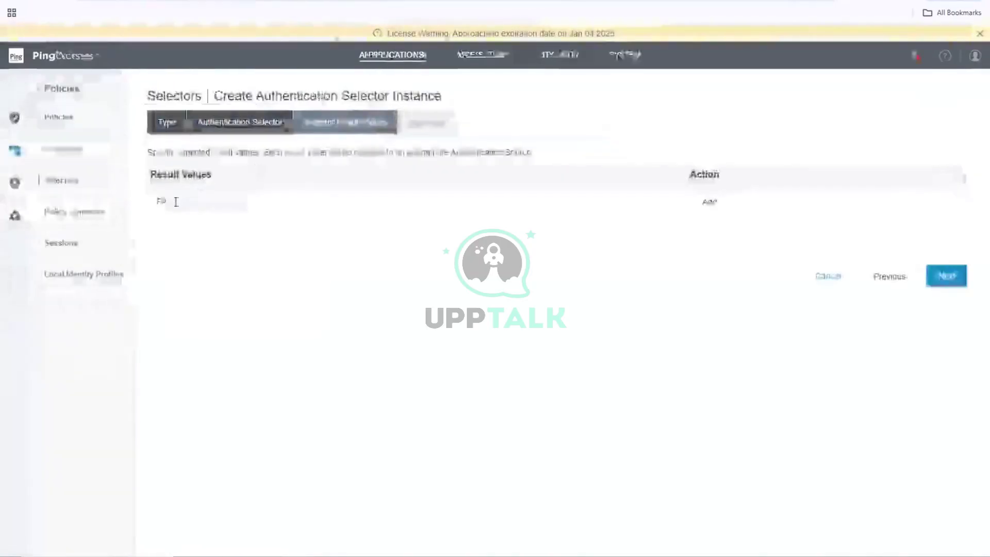
- Paste paauthn as the selector result value, add it, and advance to Summary
{"action": "double_click", "coordinate": [175, 201]}
{"action": "key", "text": "ctrl+v"}
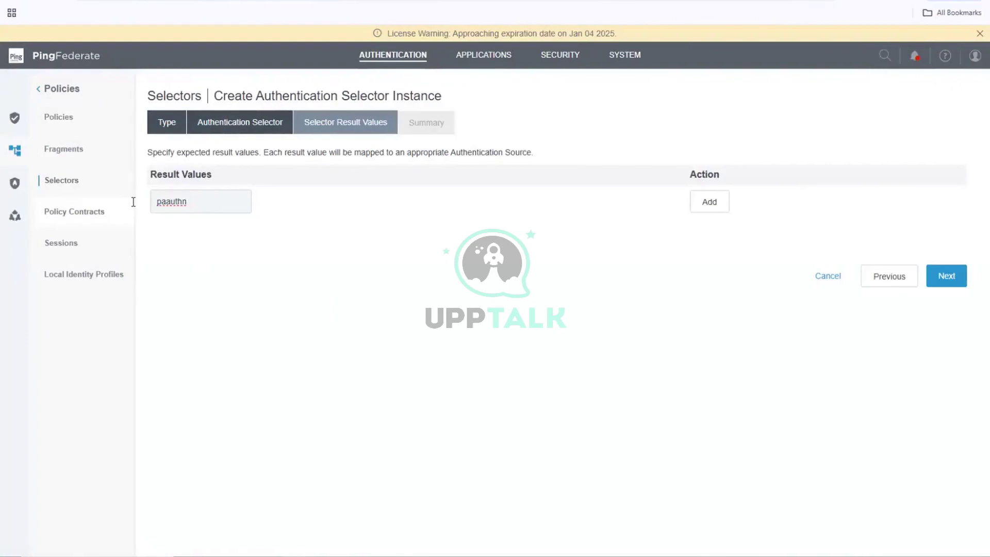
{"action": "left_click", "coordinate": [952, 277]}
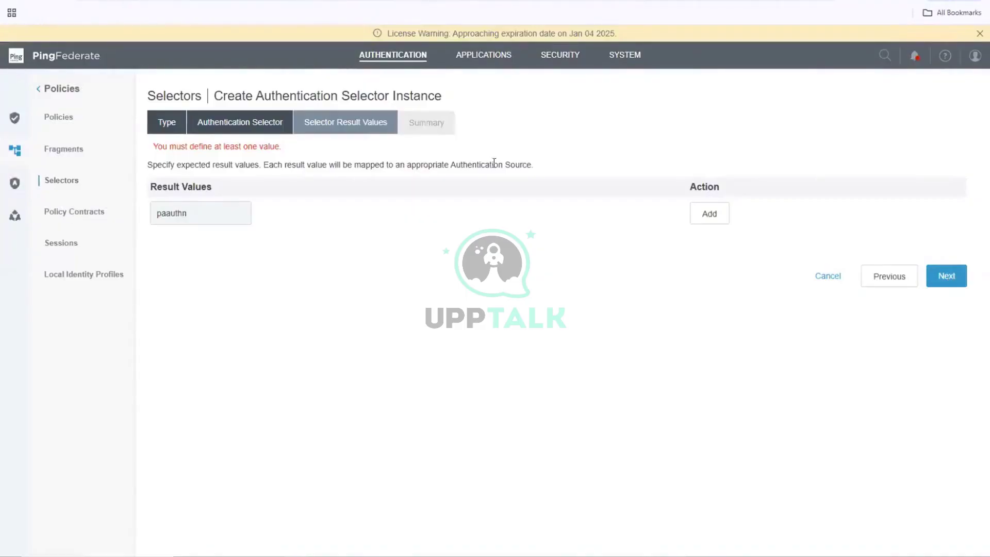
{"action": "left_click", "coordinate": [709, 219]}
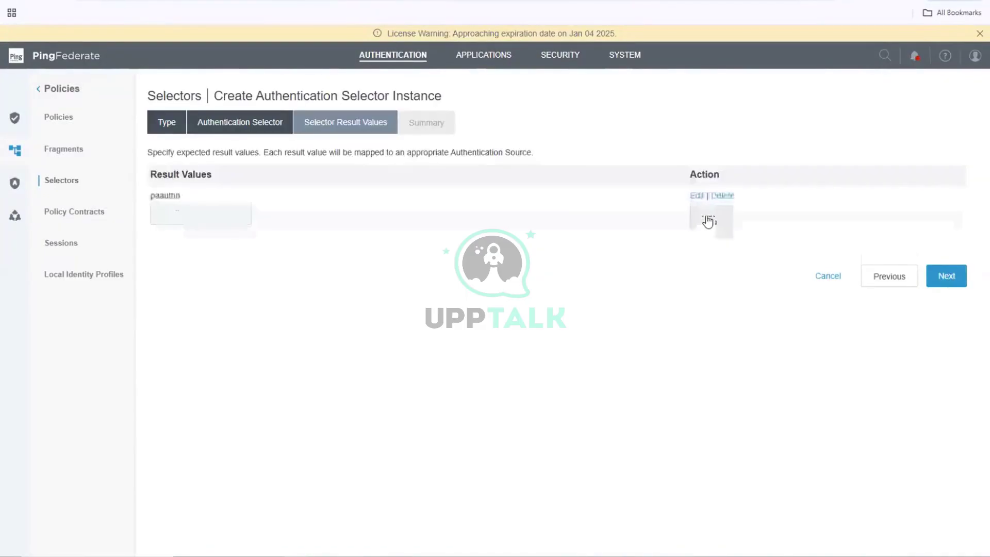
{"action": "left_click", "coordinate": [949, 279]}
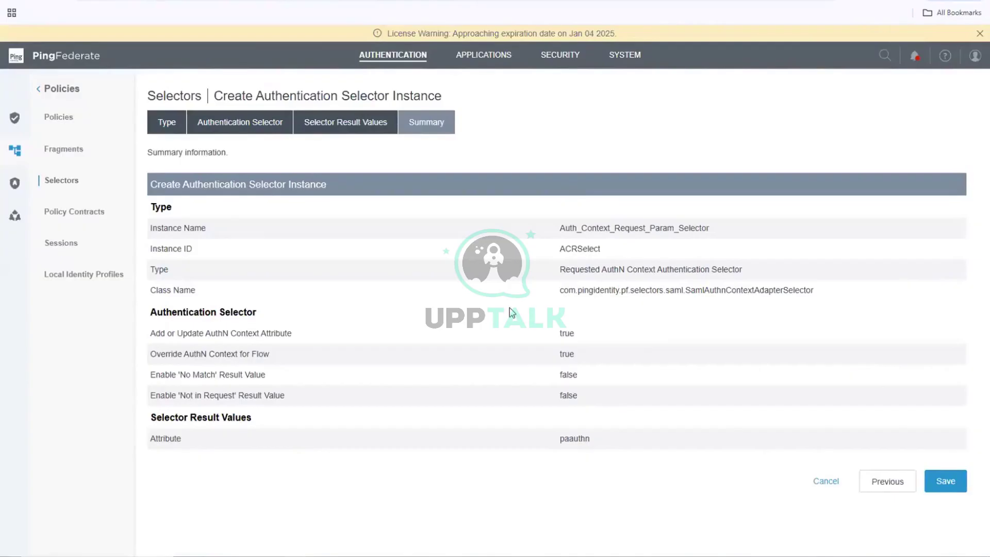
- Save the Auth_Context_Request_Param_Selector (ACRSelect) instance with result value paauthn
{"action": "scroll", "coordinate": [513, 313], "scroll_direction": "down", "scroll_amount": 1}
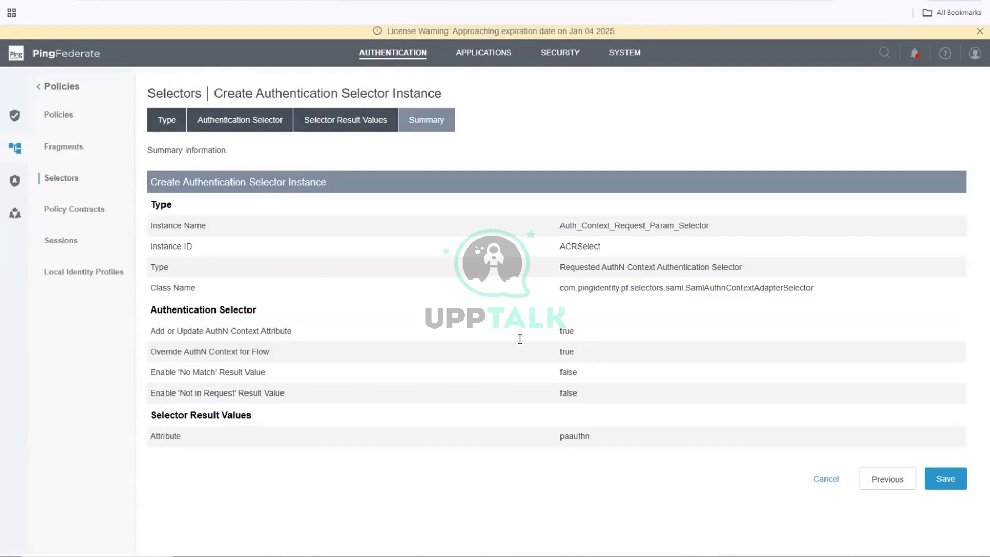
{"action": "left_click", "coordinate": [938, 490]}
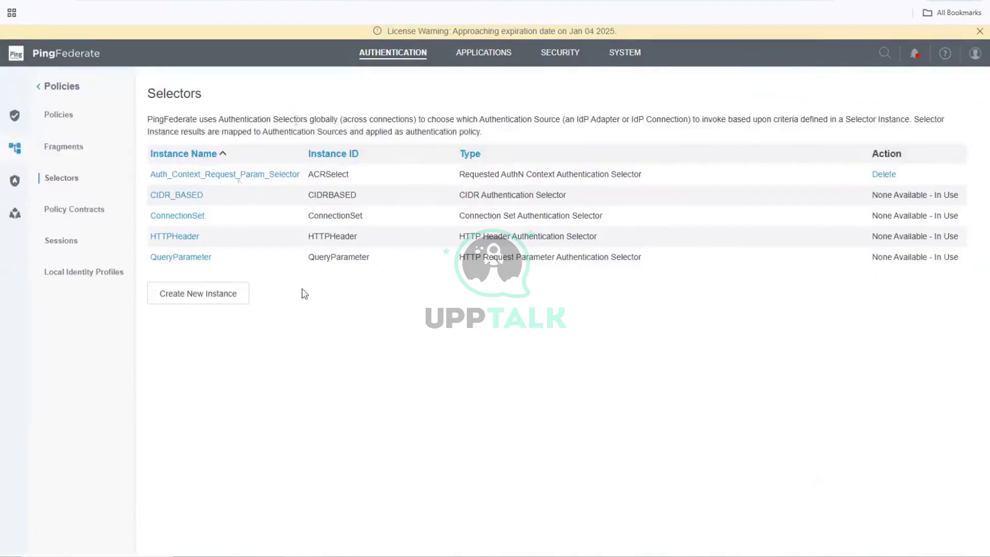
- Go to Authentication Policies and start a new authentication policy
{"action": "left_click", "coordinate": [62, 118]}
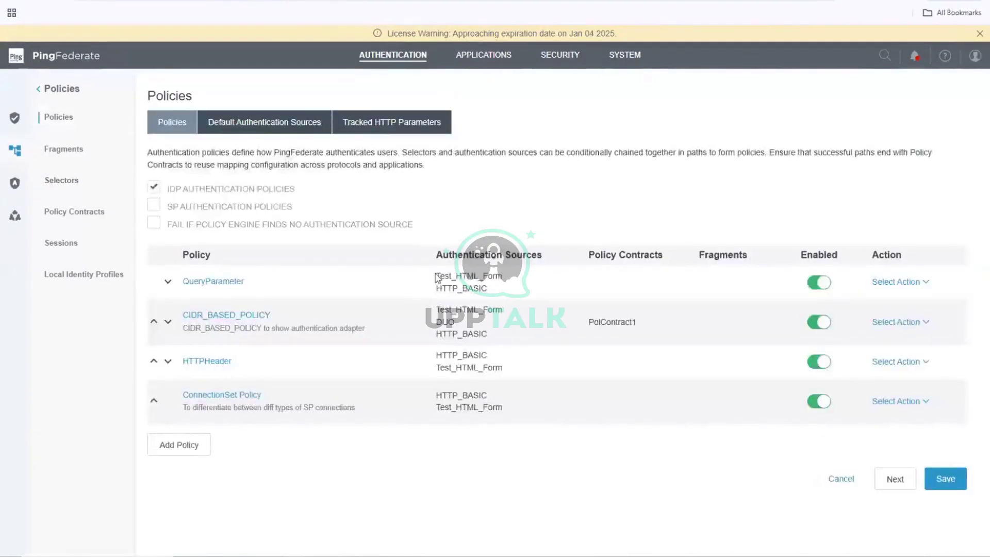
{"action": "left_click", "coordinate": [186, 450]}
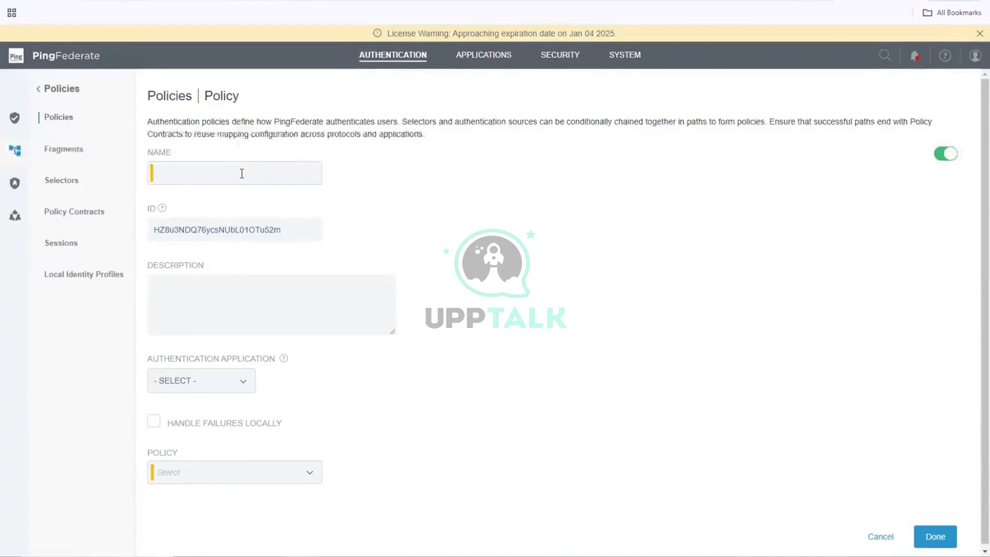
- Name the new policy PA_Policy with description 'Policy to connect to Ping Access'
{"action": "type", "text": "OA"}
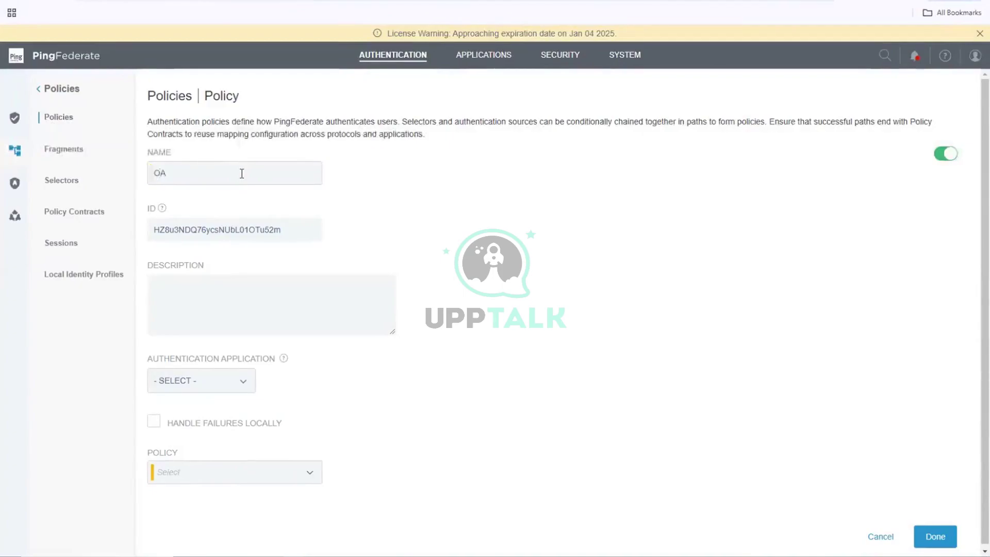
{"action": "key", "text": "BackSpace"}
{"action": "key", "text": "BackSpace"}
{"action": "type", "text": "PA_Policy"}
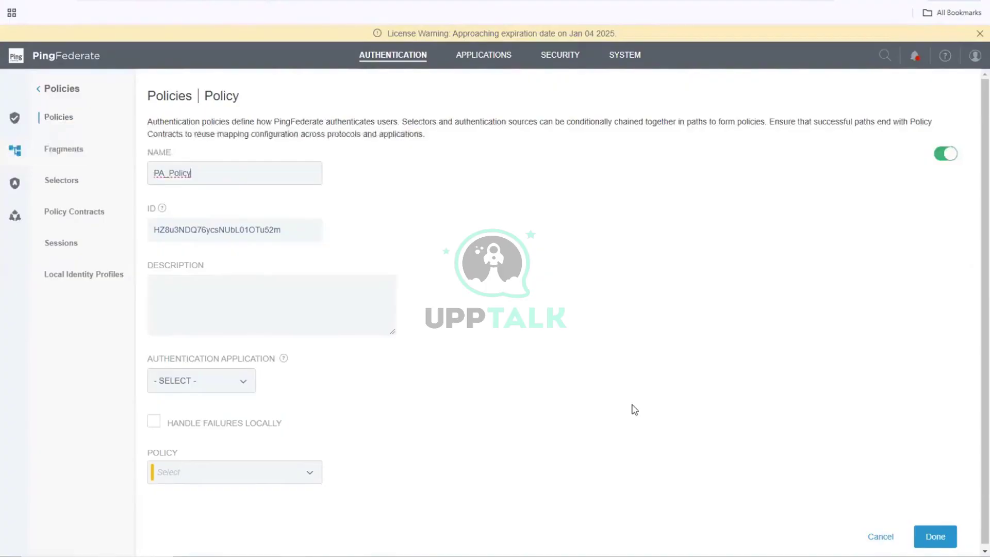
{"action": "left_click", "coordinate": [255, 307]}
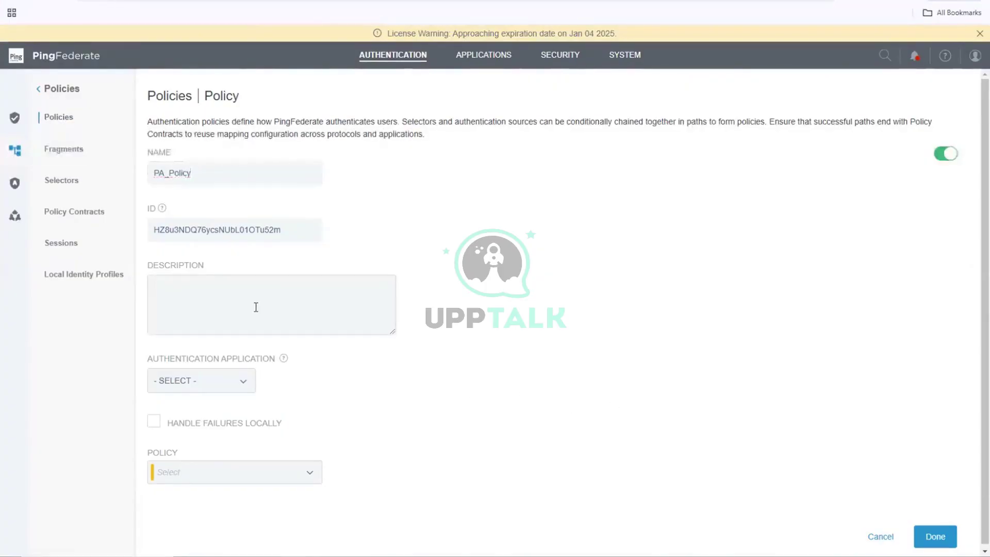
{"action": "type", "text": "Policy "}
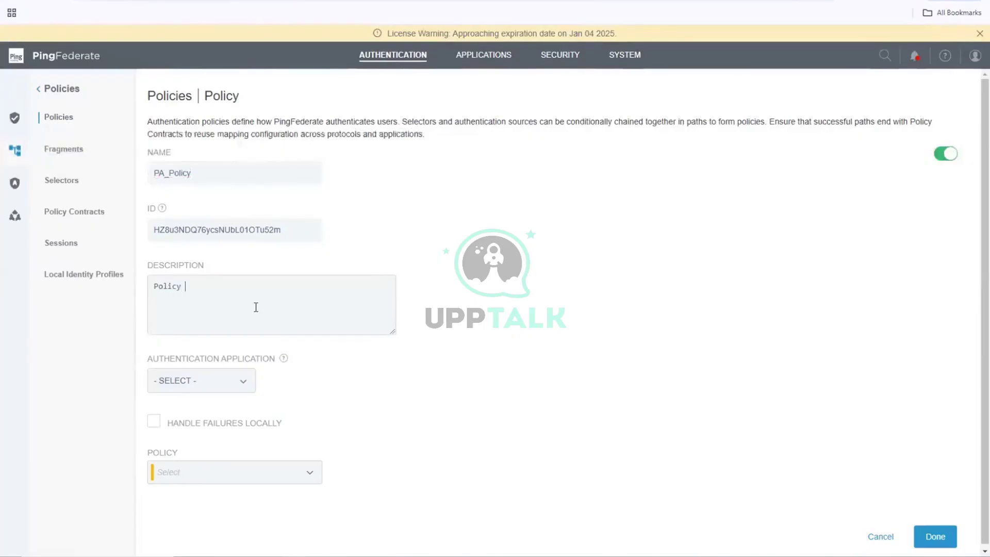
{"action": "type", "text": "to connect to Ping access"}
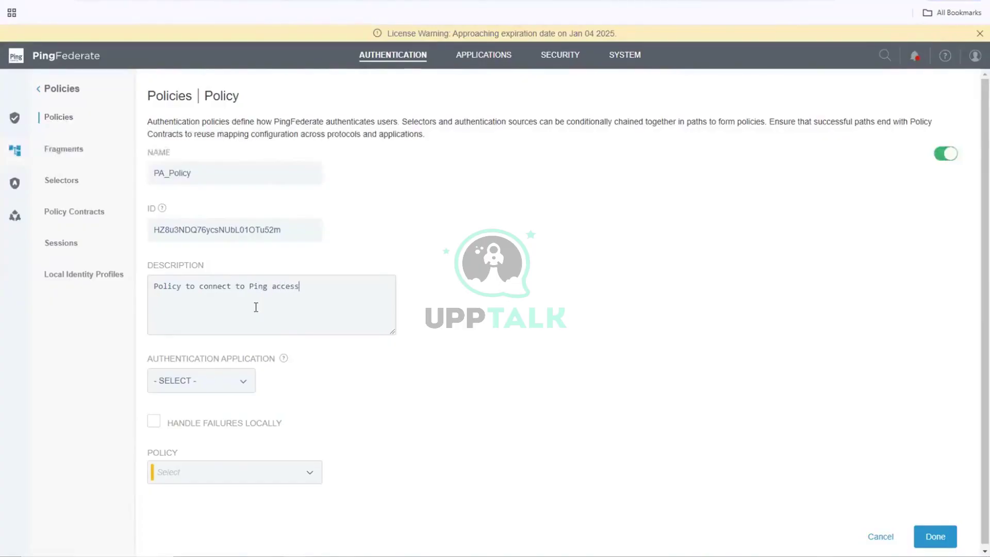
{"action": "key", "text": "BackSpace"}
- Capitalise 'Access' in the description and leave Authentication Application as - SELECT -
{"action": "type", "text": "A"}
{"action": "left_click", "coordinate": [239, 384]}
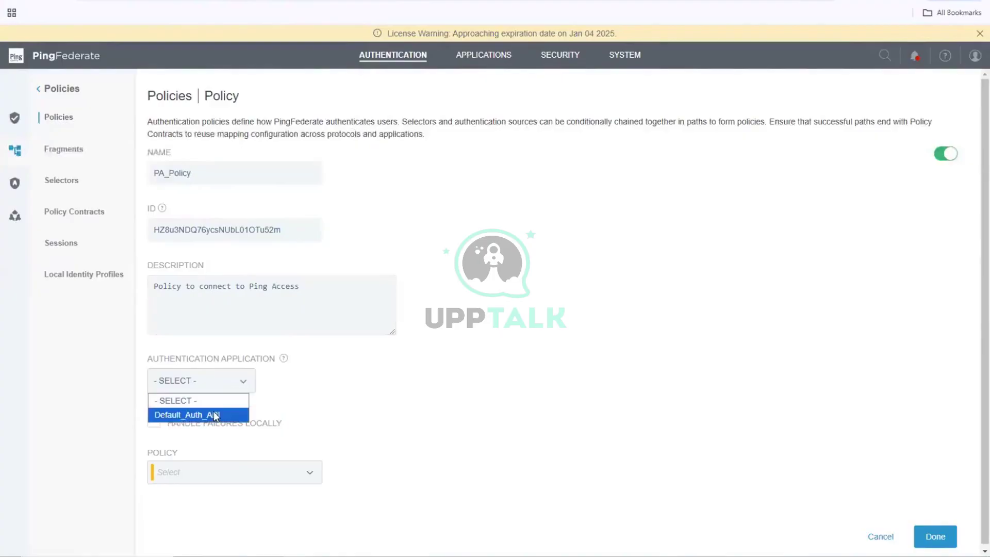
{"action": "left_click", "coordinate": [215, 414]}
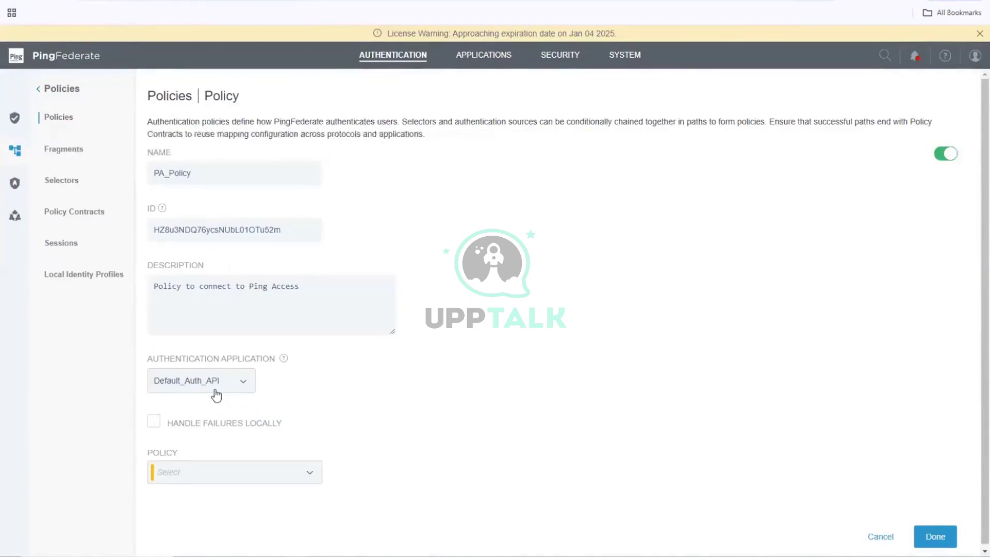
{"action": "left_click", "coordinate": [215, 392]}
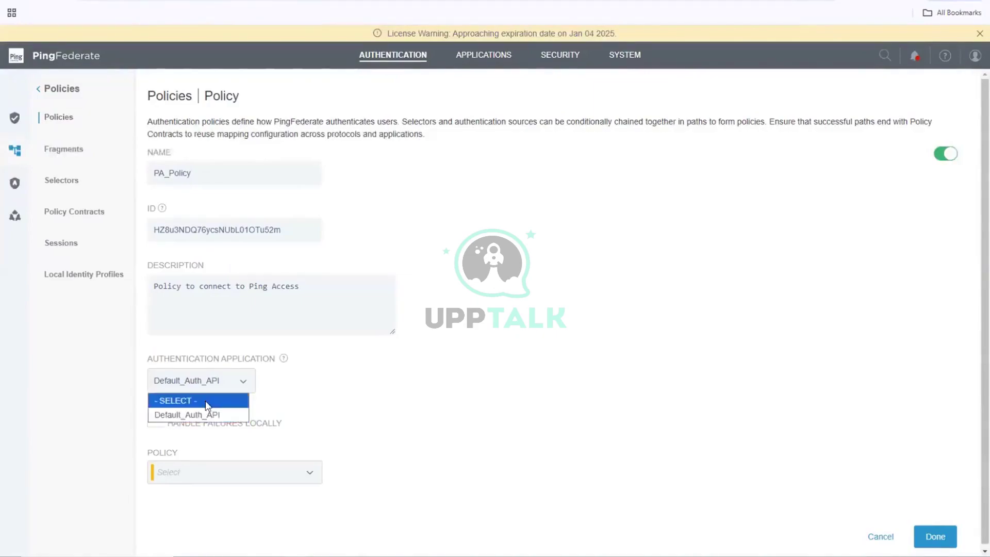
{"action": "left_click", "coordinate": [206, 402]}
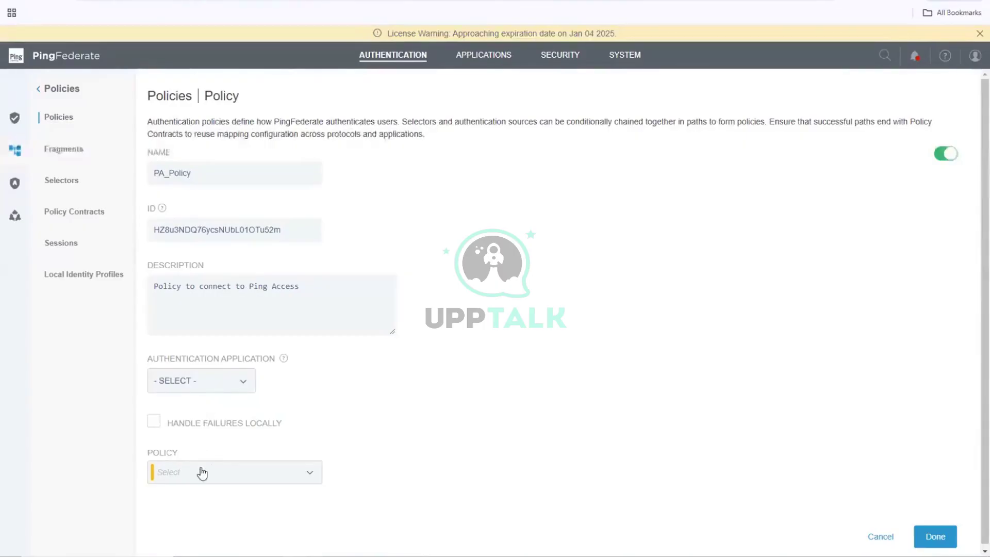
- Start PA_Policy with the ACRSelect selector, revealing its PAAUTHN branch
{"action": "left_click", "coordinate": [201, 473]}
{"action": "scroll", "coordinate": [202, 473], "scroll_direction": "down", "scroll_amount": 3}
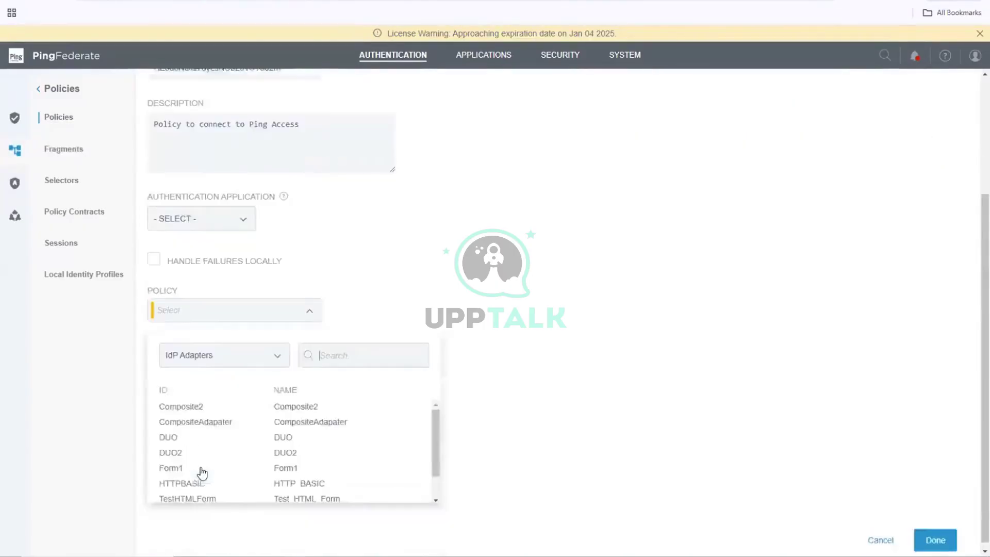
{"action": "left_click", "coordinate": [277, 350]}
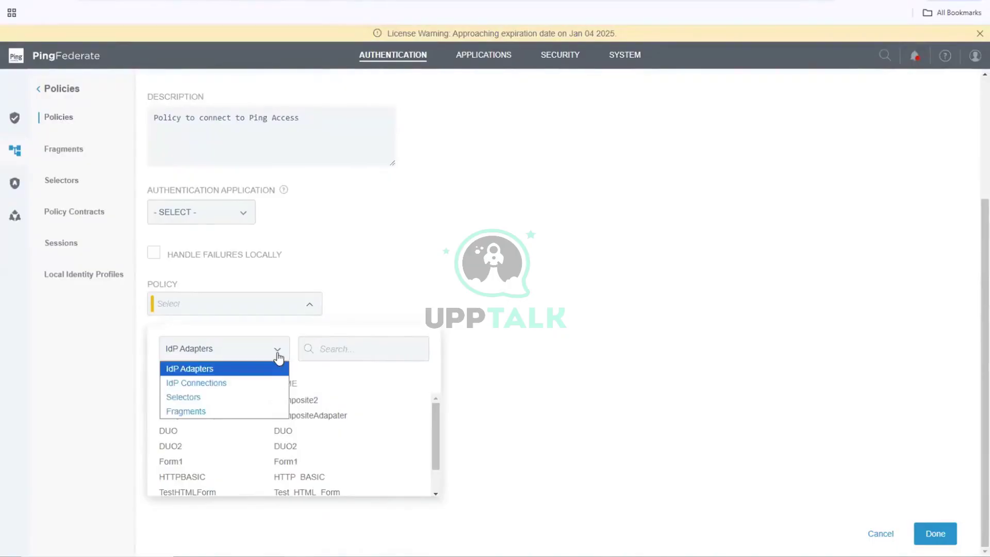
{"action": "left_click", "coordinate": [200, 397]}
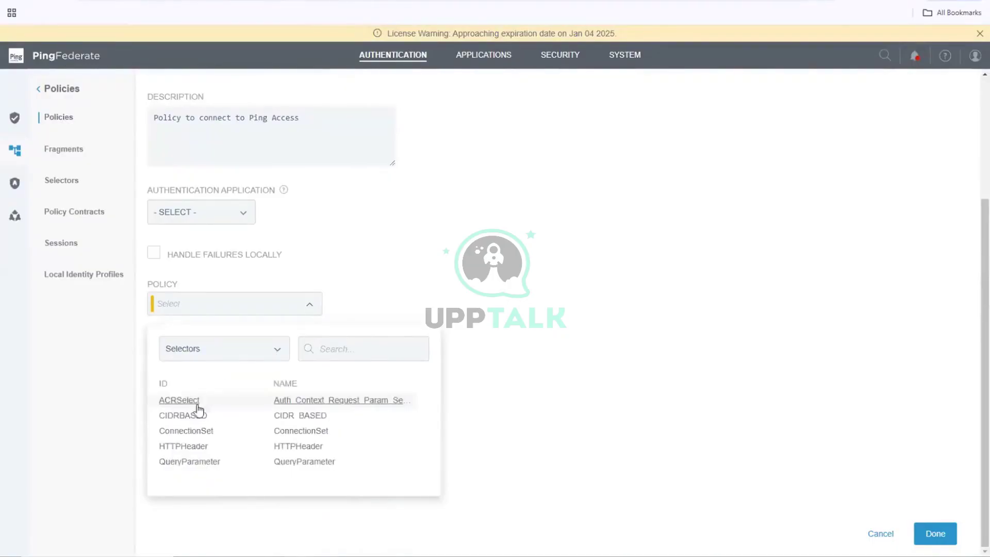
{"action": "left_click", "coordinate": [360, 405]}
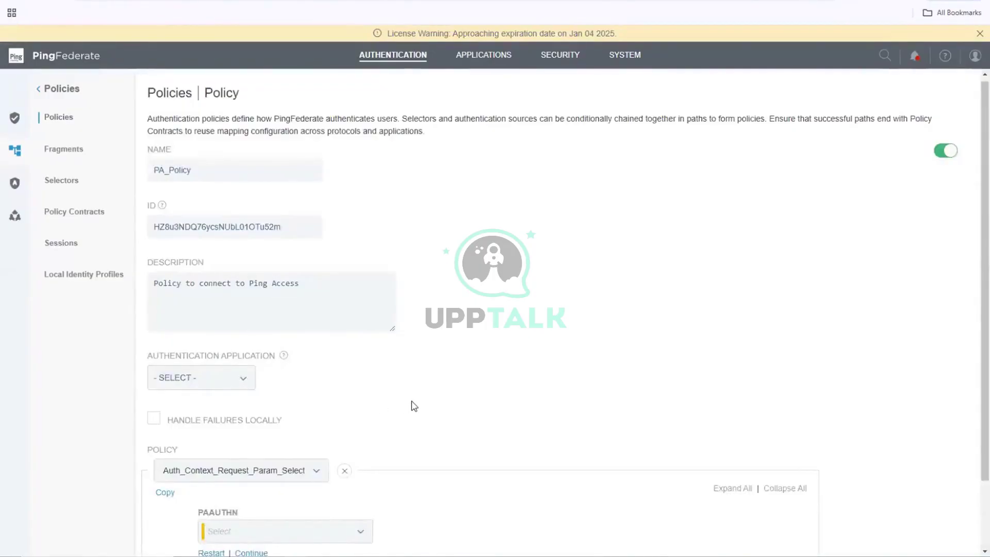
{"action": "scroll", "coordinate": [411, 405], "scroll_direction": "down", "scroll_amount": 2}
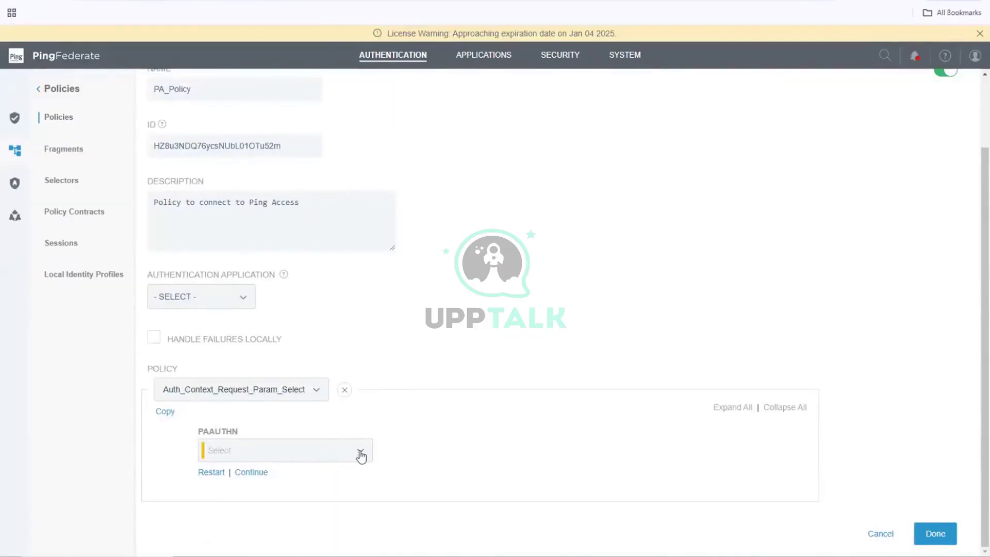
- Set the PAAUTHN branch to the Test_HTML_Form adapter and end its FAIL branch with Done
{"action": "left_click", "coordinate": [361, 454]}
{"action": "scroll", "coordinate": [361, 456], "scroll_direction": "down", "scroll_amount": 3}
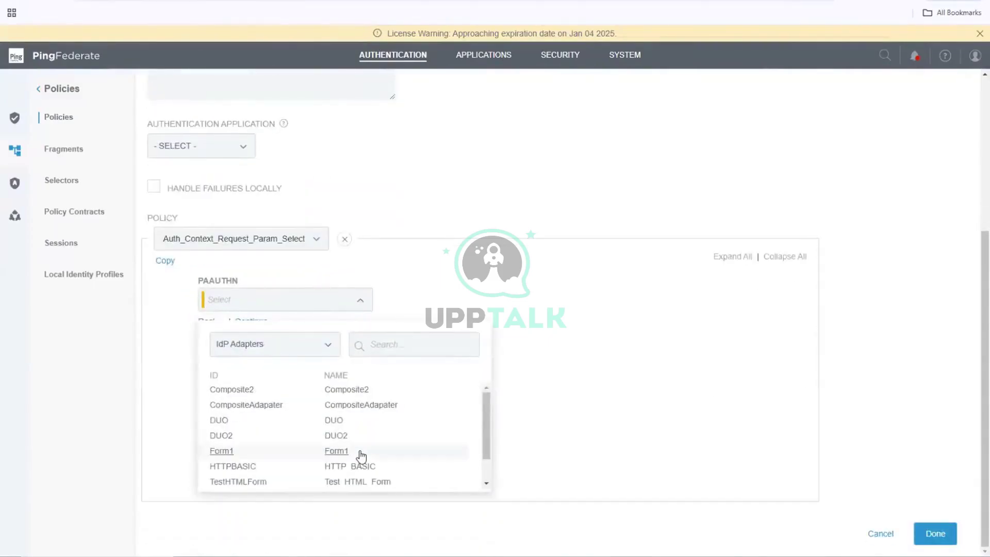
{"action": "left_click", "coordinate": [260, 482]}
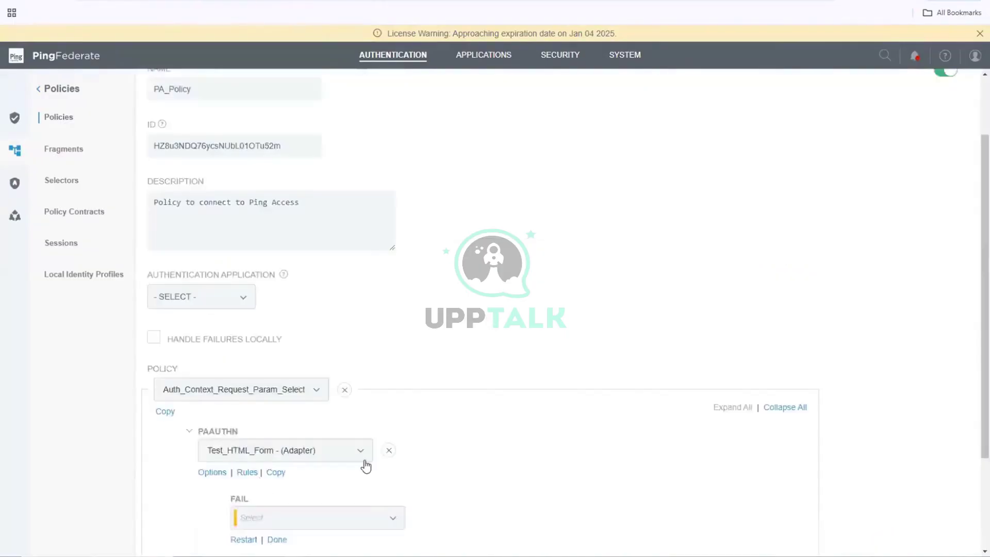
{"action": "scroll", "coordinate": [365, 466], "scroll_direction": "down", "scroll_amount": 3}
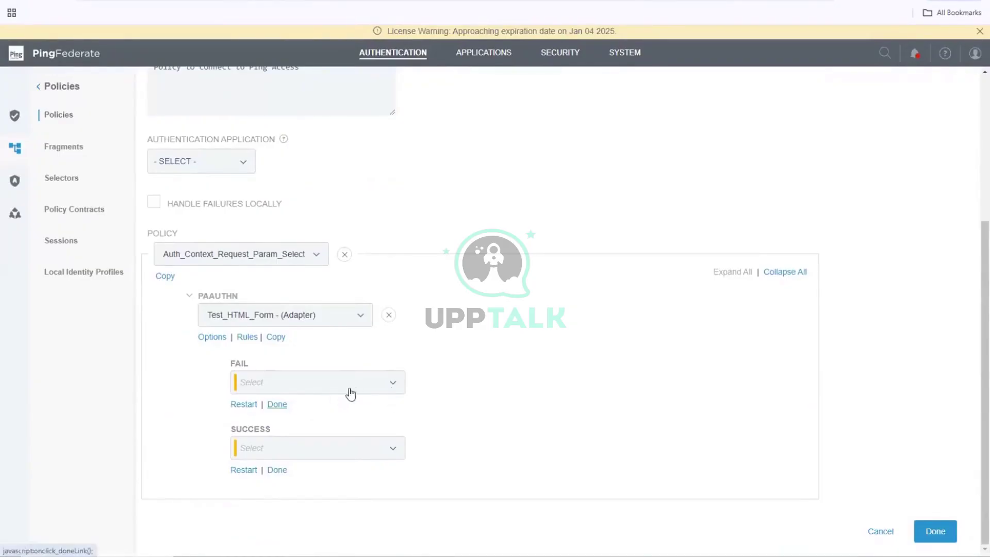
{"action": "left_click", "coordinate": [393, 383]}
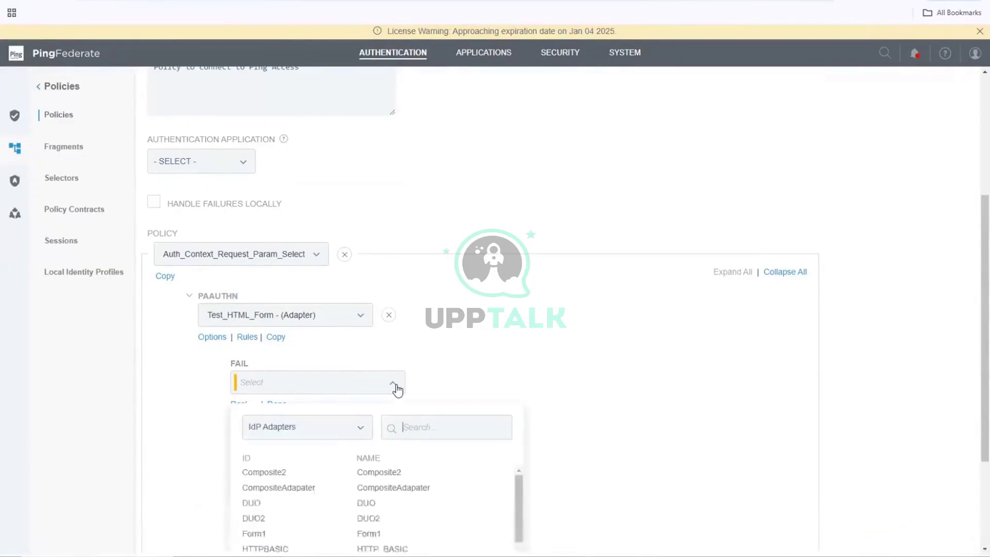
{"action": "left_click", "coordinate": [398, 390]}
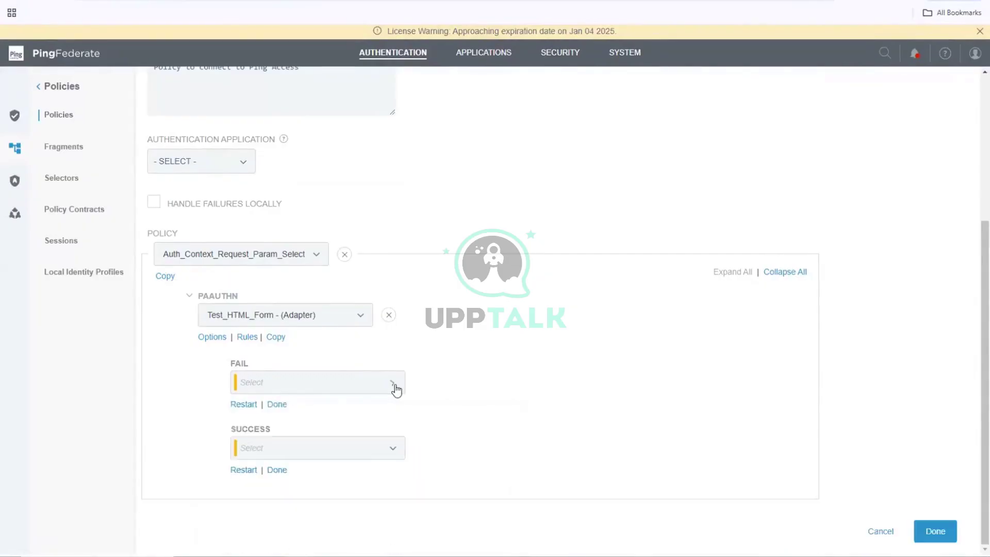
{"action": "left_click", "coordinate": [280, 405]}
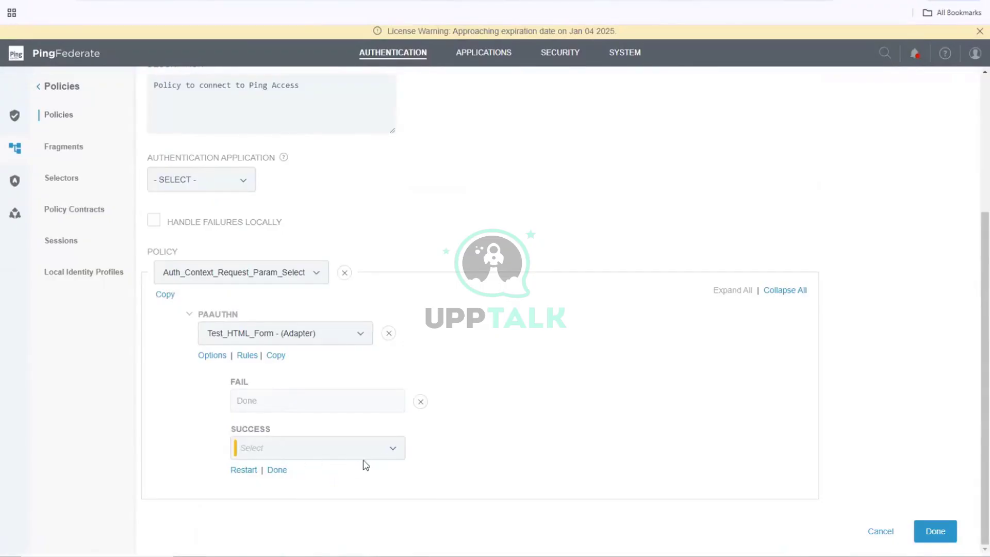
- End the SUCCESS branch with the policy contract PolContract1
{"action": "left_click", "coordinate": [395, 450]}
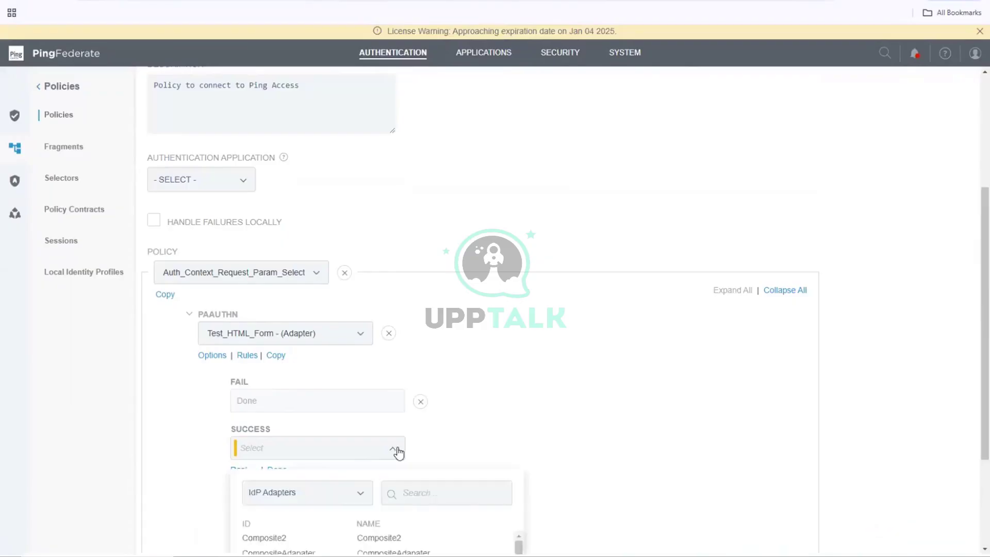
{"action": "scroll", "coordinate": [399, 453], "scroll_direction": "down", "scroll_amount": 3}
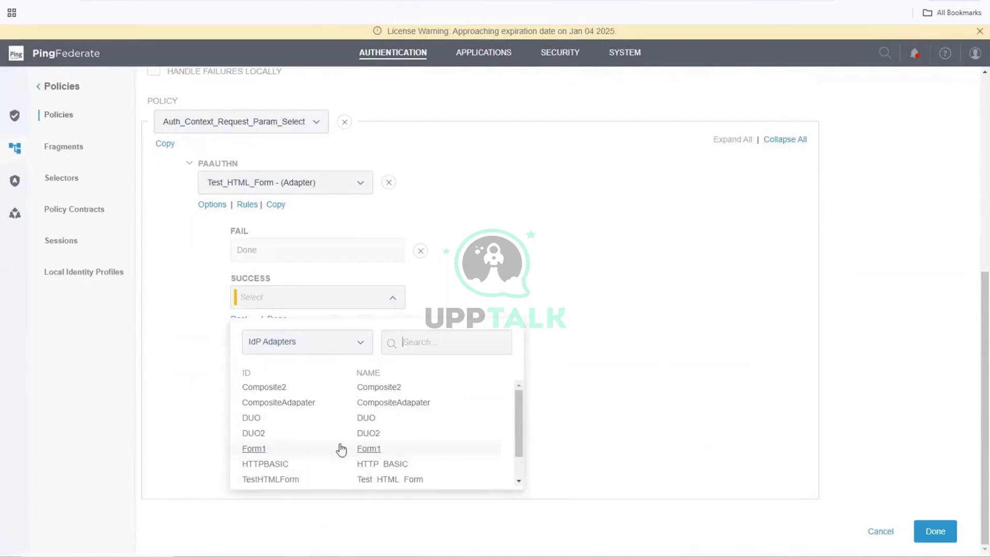
{"action": "left_click", "coordinate": [183, 436]}
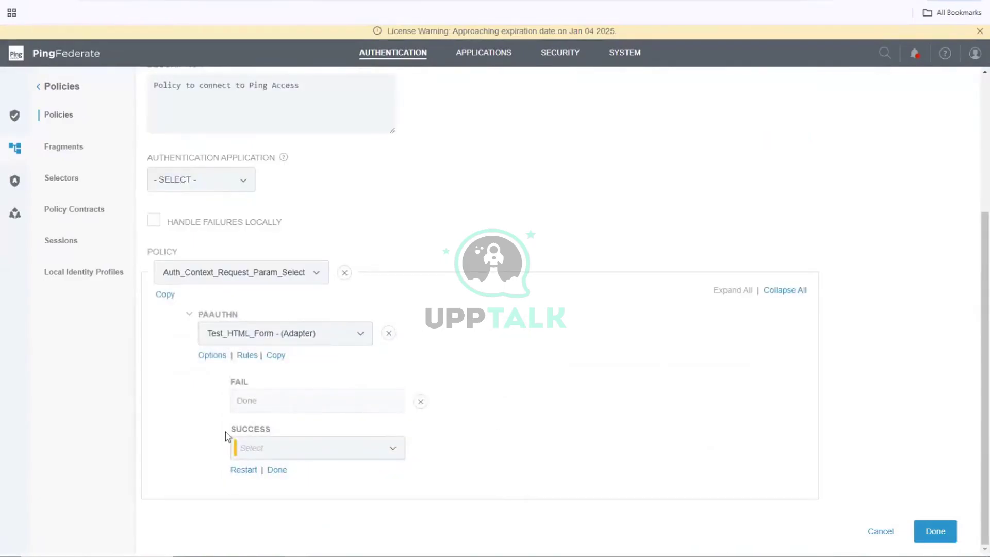
{"action": "left_click", "coordinate": [393, 456]}
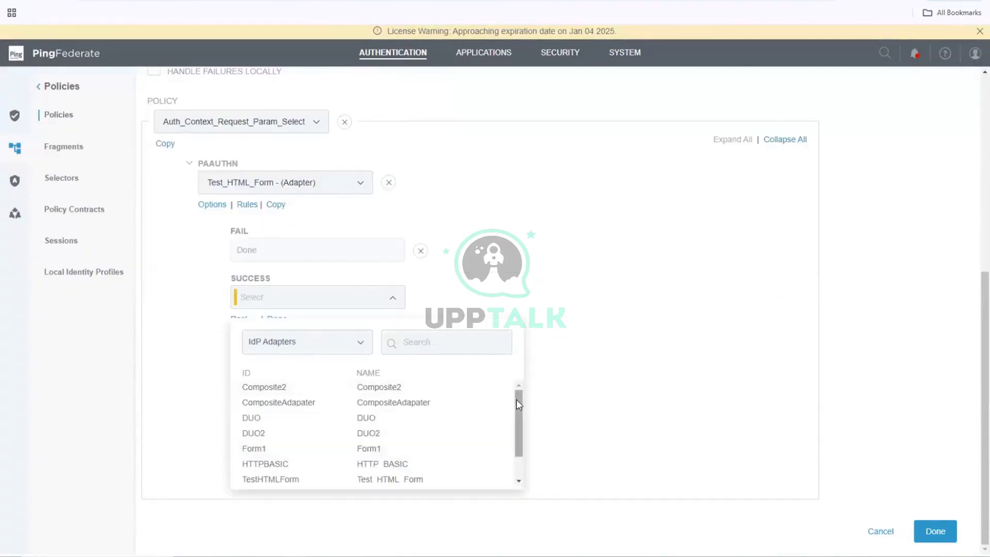
{"action": "left_click", "coordinate": [361, 347]}
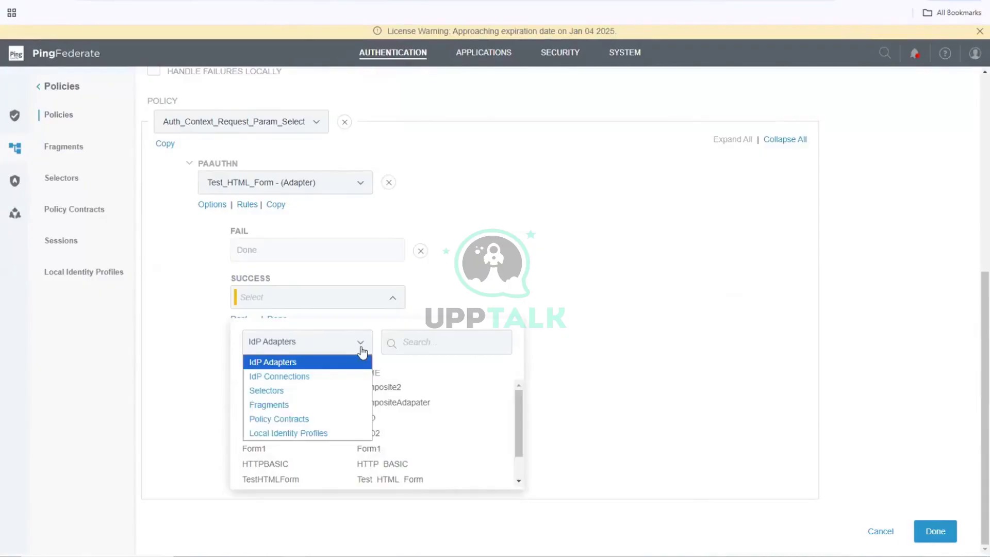
{"action": "left_click", "coordinate": [279, 419]}
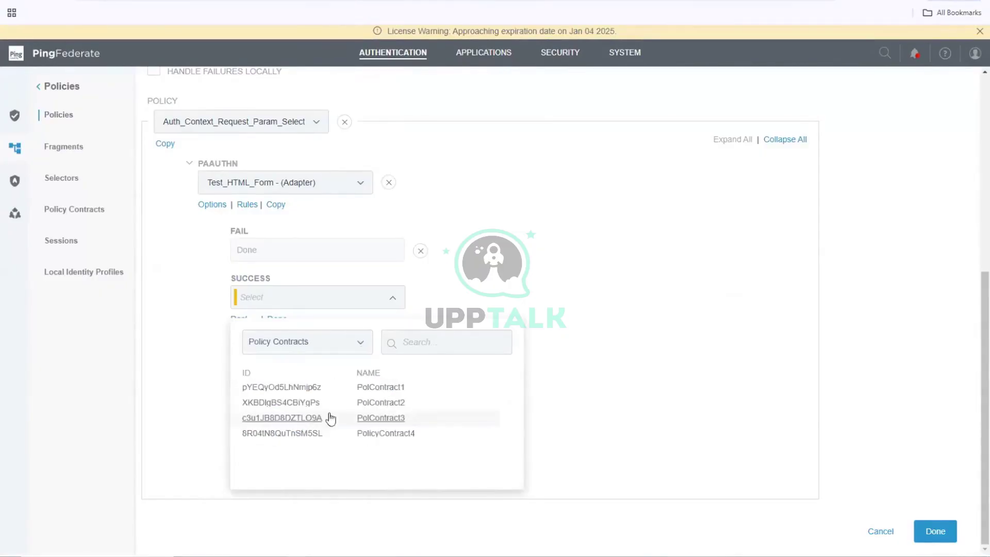
{"action": "left_click", "coordinate": [400, 391]}
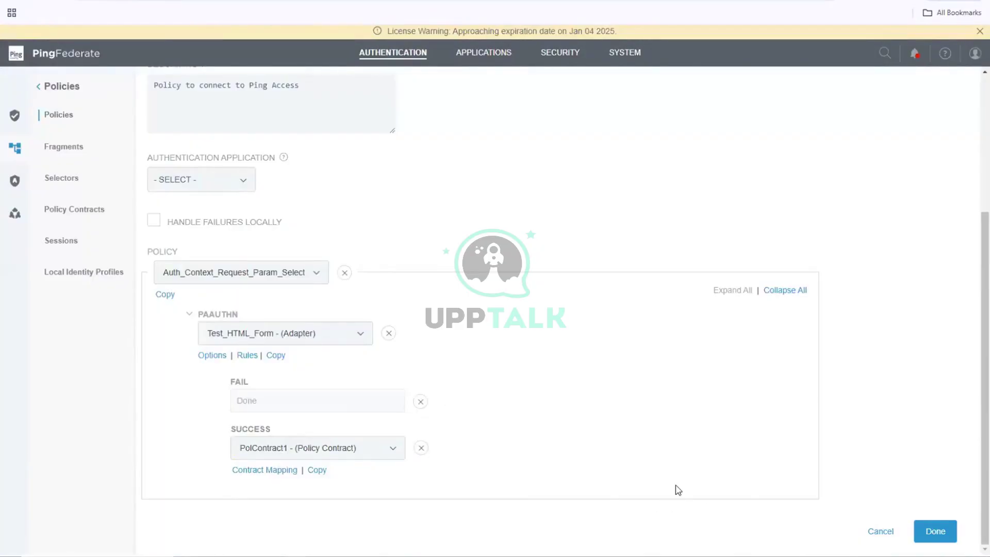
{"action": "left_click", "coordinate": [288, 473]}
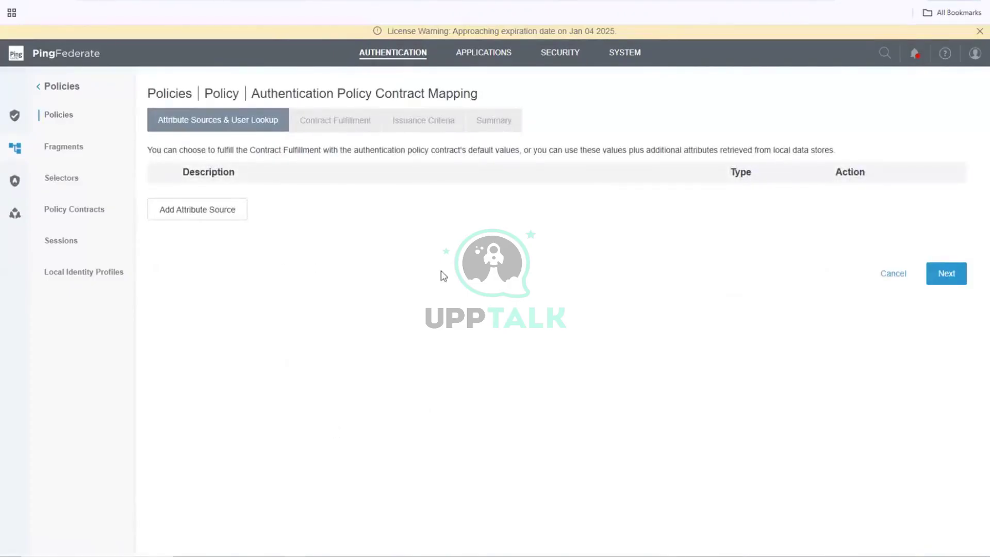
- Map PolContract1's subject to the TestHTMLForm adapter's username, with no issuance criteria
{"action": "left_click", "coordinate": [950, 278]}
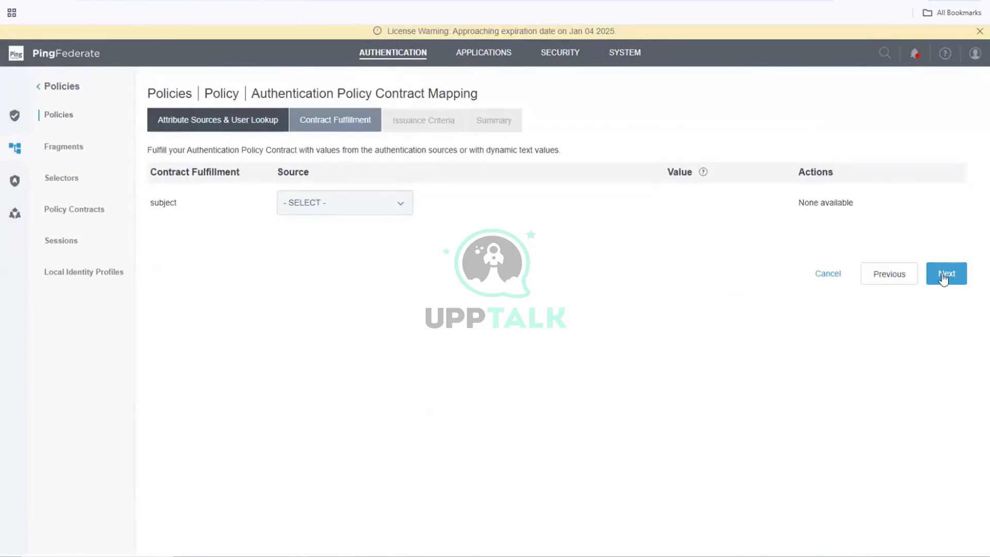
{"action": "left_click", "coordinate": [352, 213]}
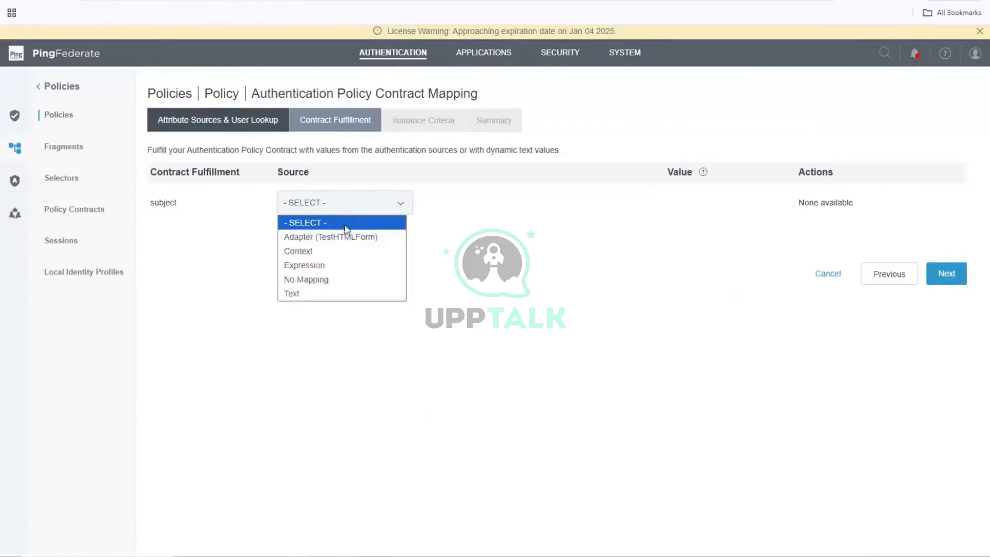
{"action": "left_click", "coordinate": [344, 239]}
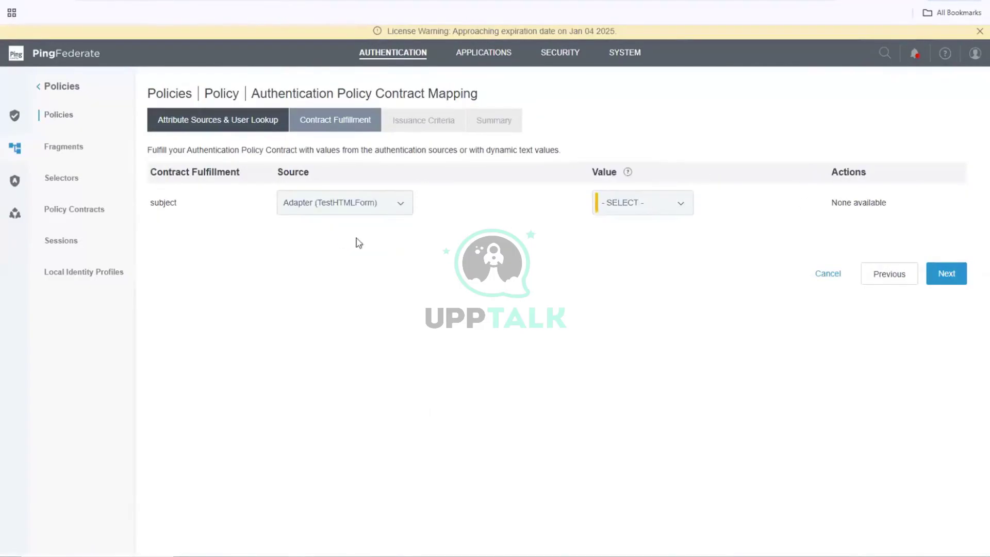
{"action": "left_click", "coordinate": [654, 208]}
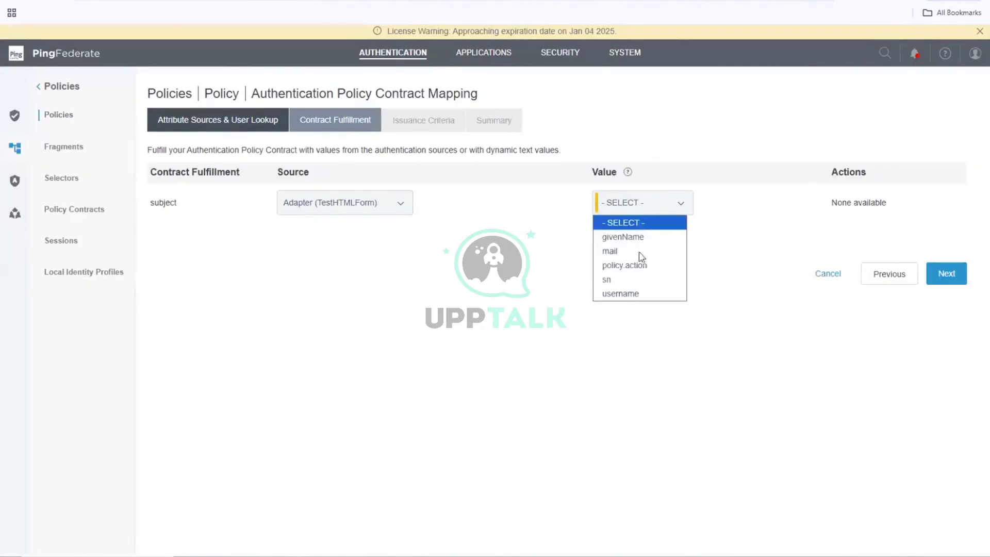
{"action": "left_click", "coordinate": [632, 293]}
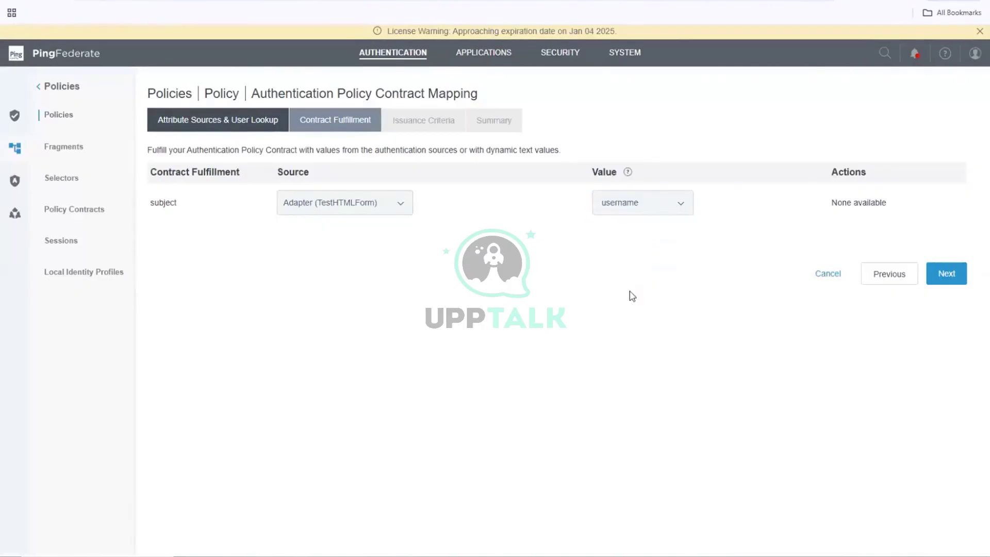
{"action": "left_click", "coordinate": [947, 274]}
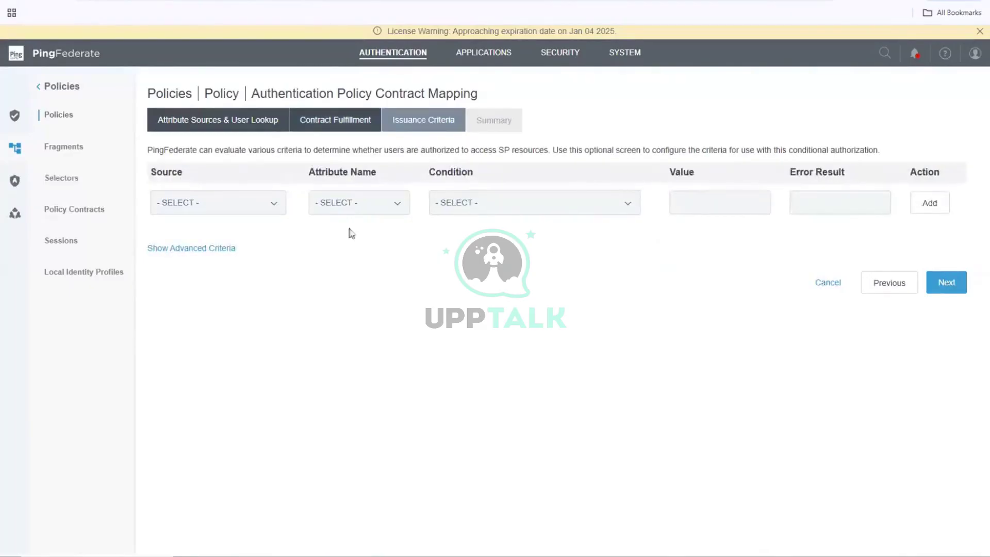
{"action": "left_click", "coordinate": [936, 287]}
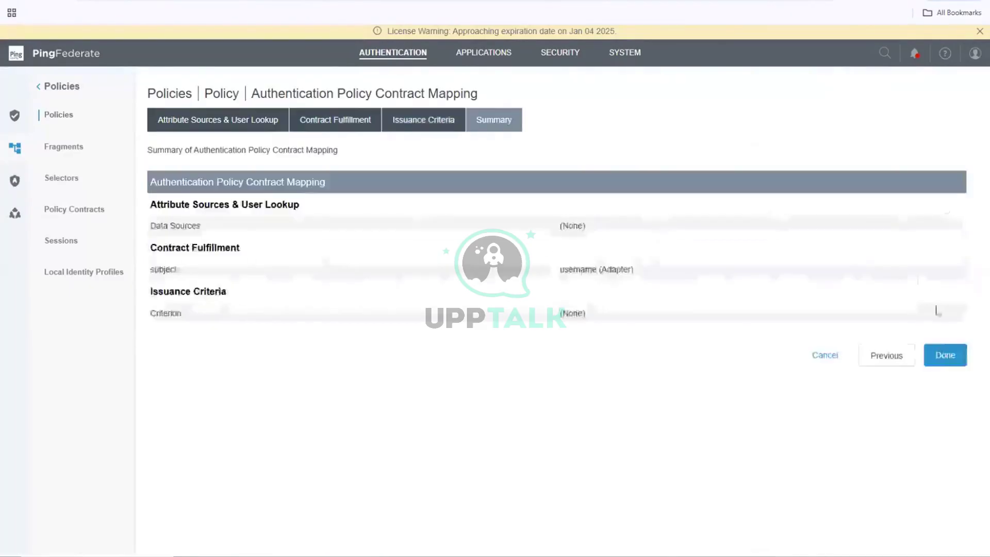
{"action": "left_click", "coordinate": [942, 363]}
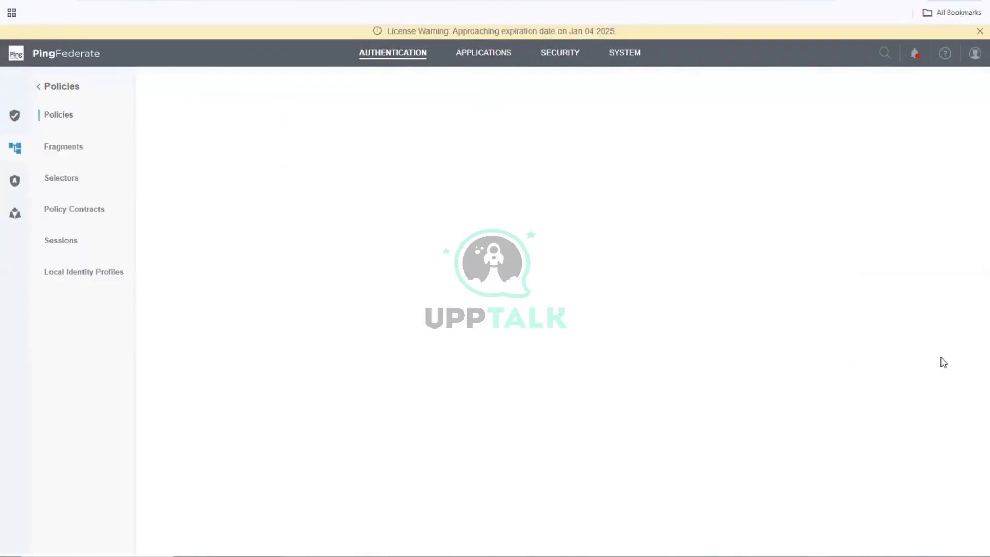
{"action": "scroll", "coordinate": [726, 364], "scroll_direction": "down", "scroll_amount": 2}
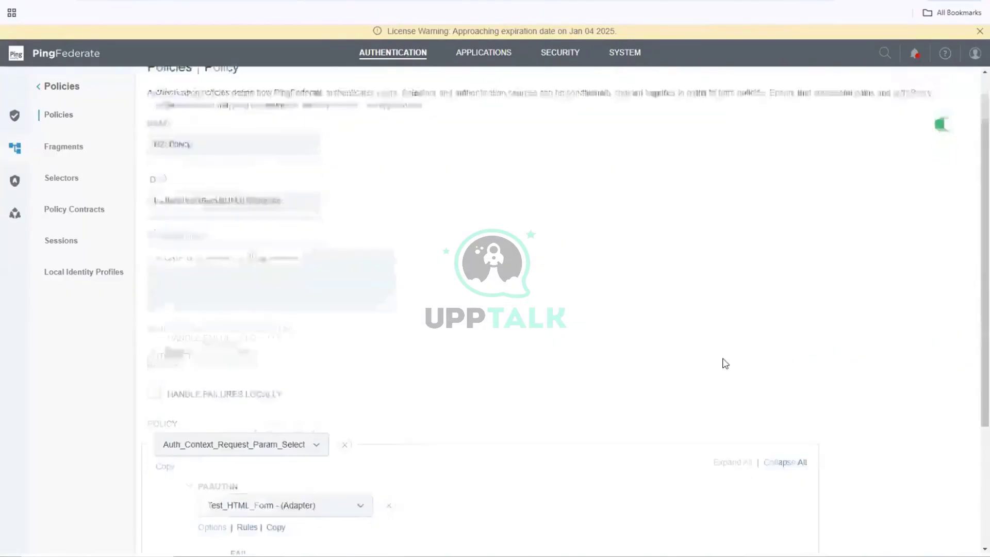
{"action": "scroll", "coordinate": [726, 363], "scroll_direction": "down", "scroll_amount": 2}
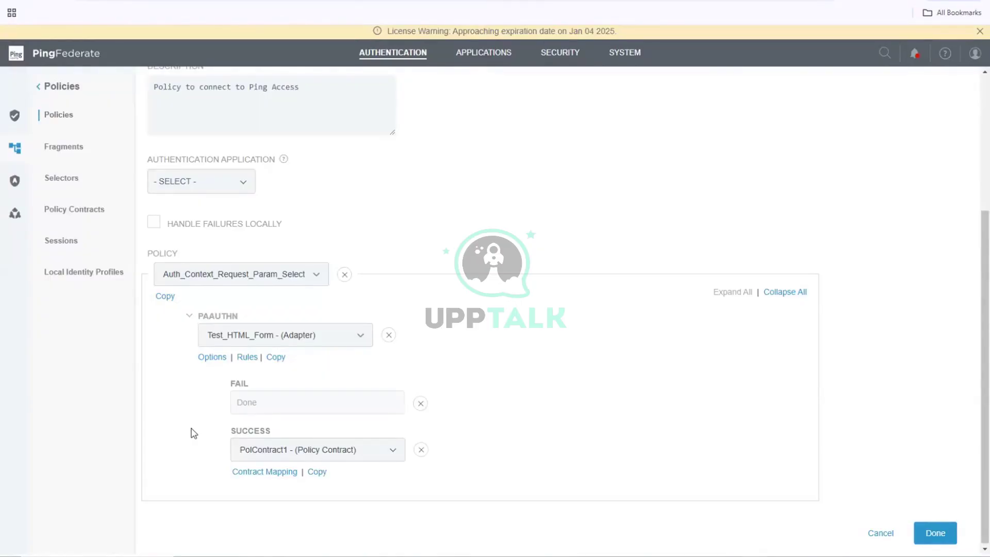
{"action": "left_click", "coordinate": [935, 533]}
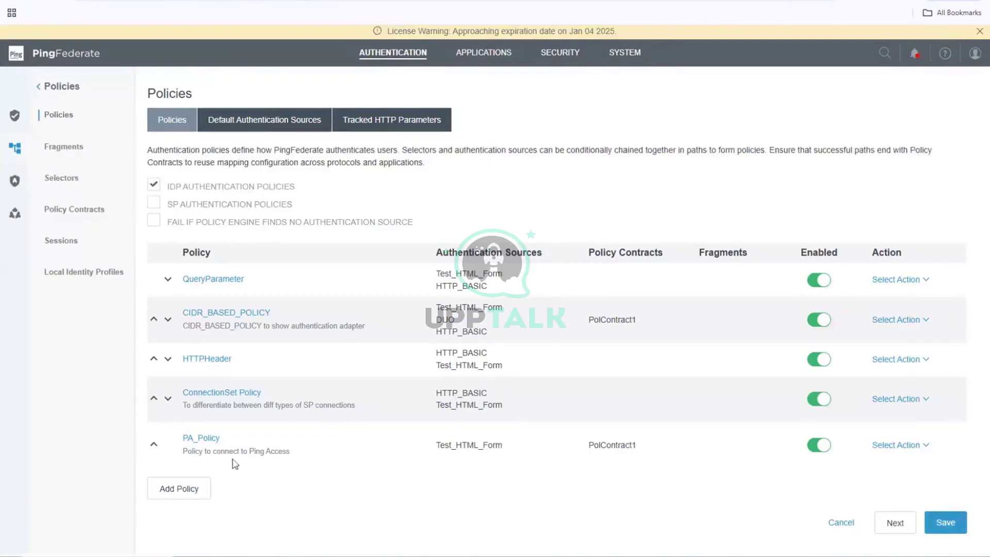
- Move PA_Policy up past ConnectionSet Policy, HTTPHeader and QueryParameter to first place, and save
{"action": "left_click", "coordinate": [153, 321]}
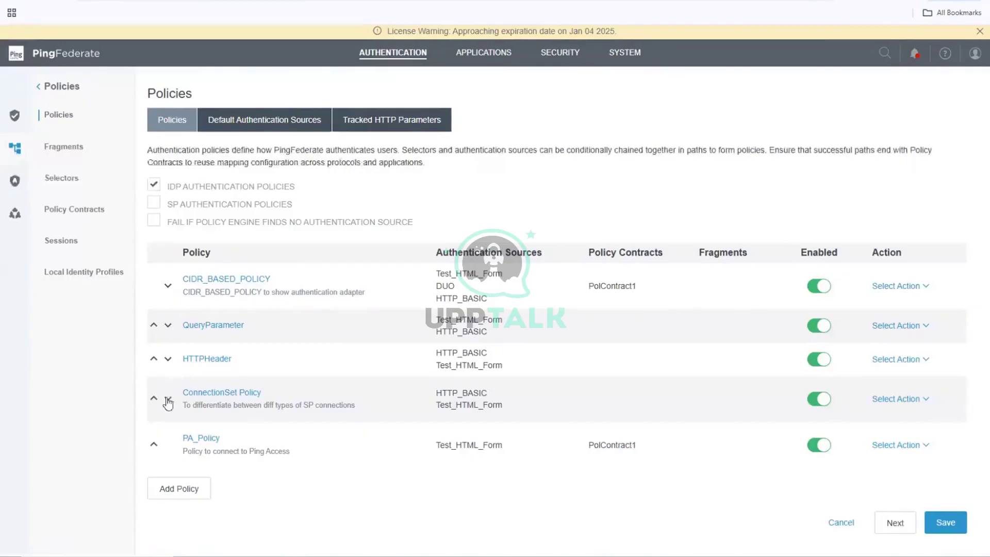
{"action": "left_click", "coordinate": [154, 446]}
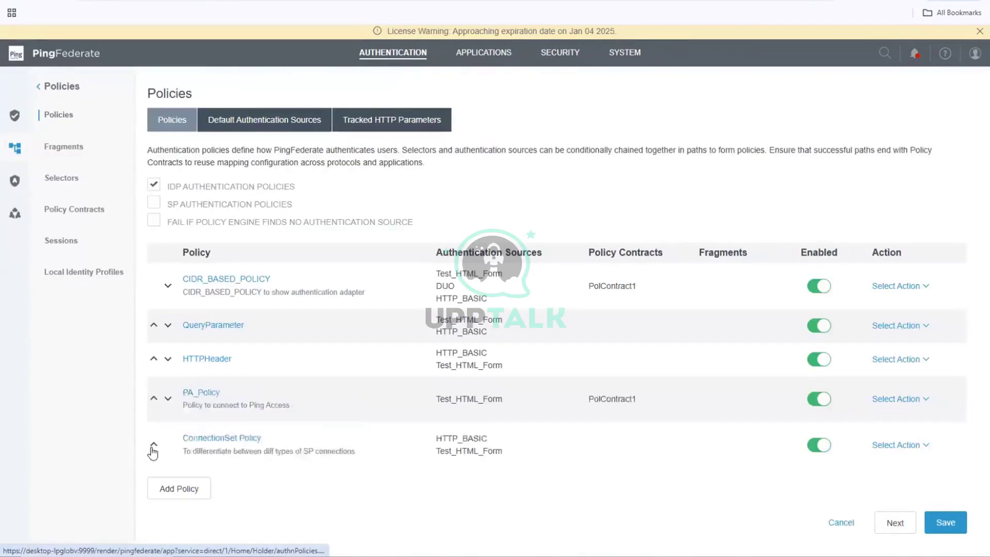
{"action": "left_click", "coordinate": [154, 400]}
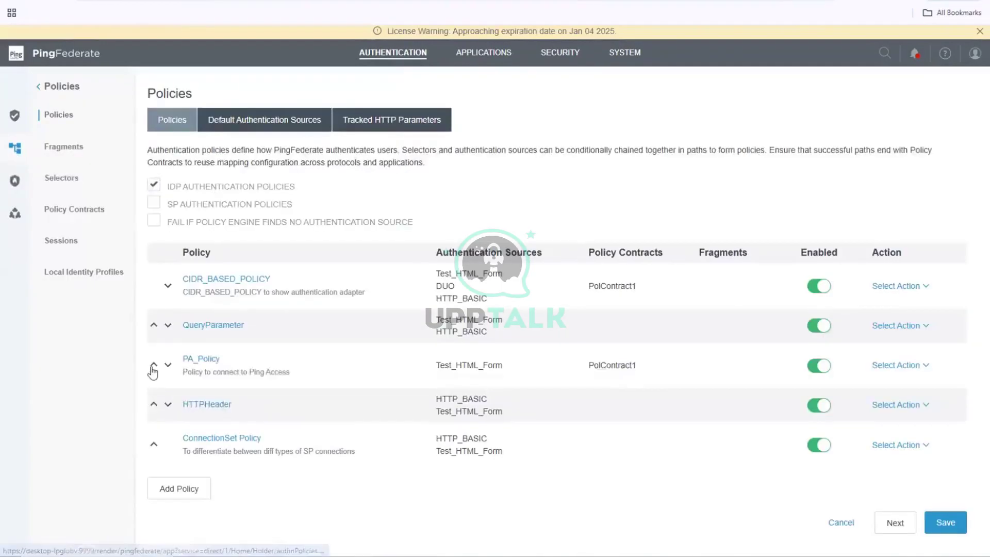
{"action": "left_click", "coordinate": [154, 366]}
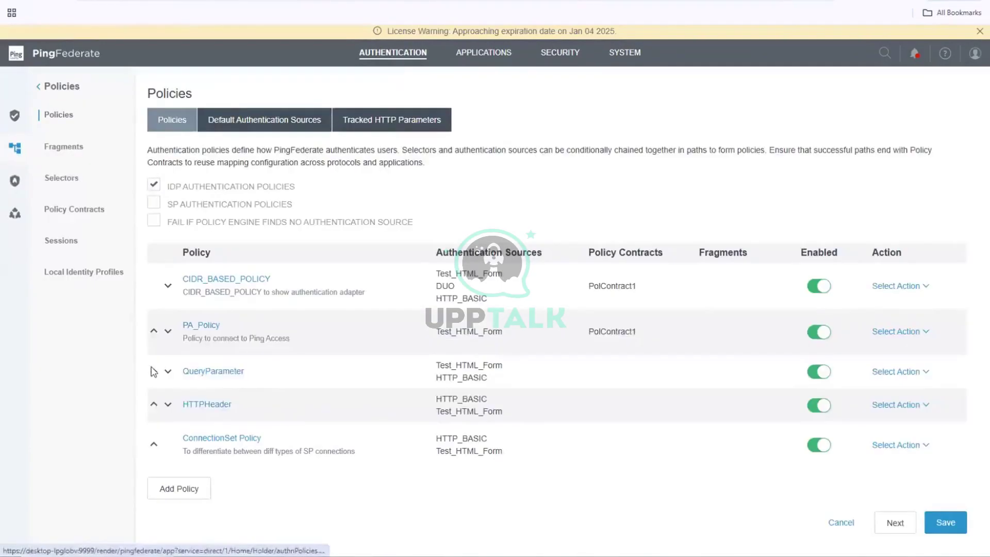
{"action": "left_click", "coordinate": [154, 331]}
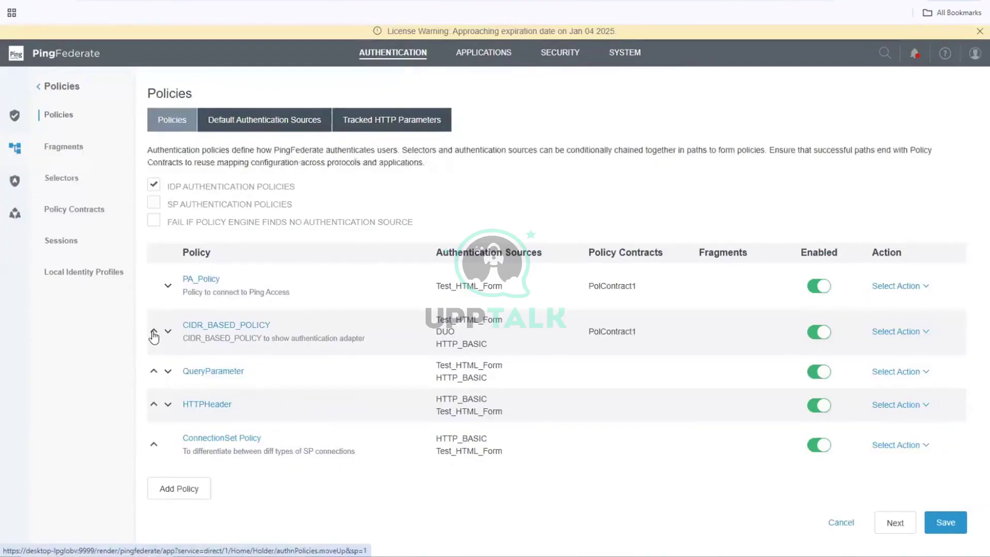
{"action": "left_click", "coordinate": [949, 524]}
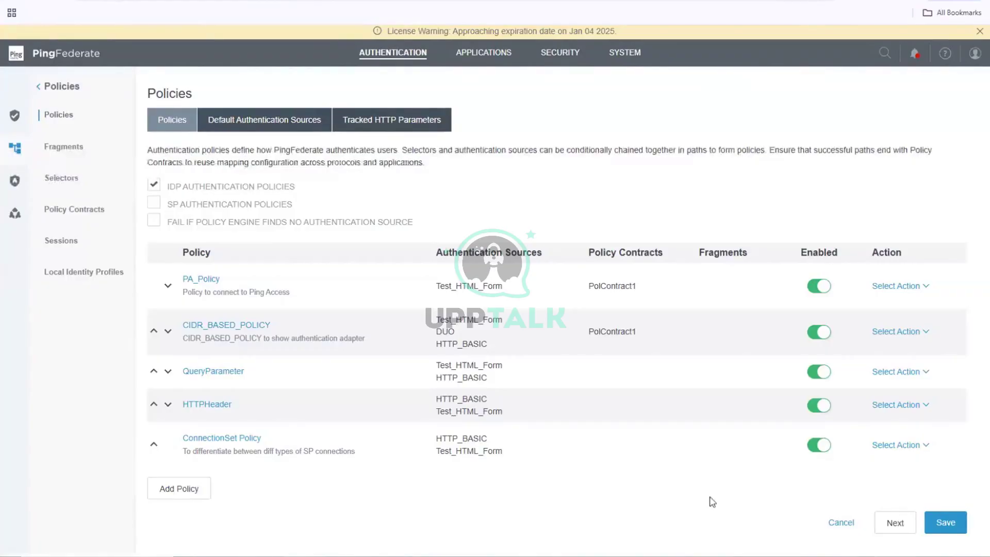
{"action": "left_click", "coordinate": [471, 54]}
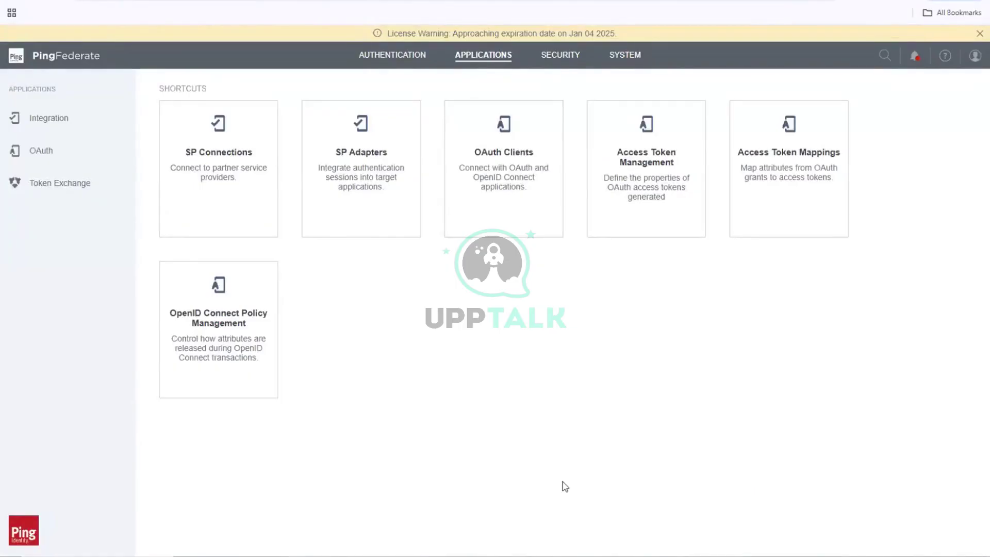
- Open the Access Token Mappings page from the Applications shortcuts
{"action": "left_click", "coordinate": [763, 175]}
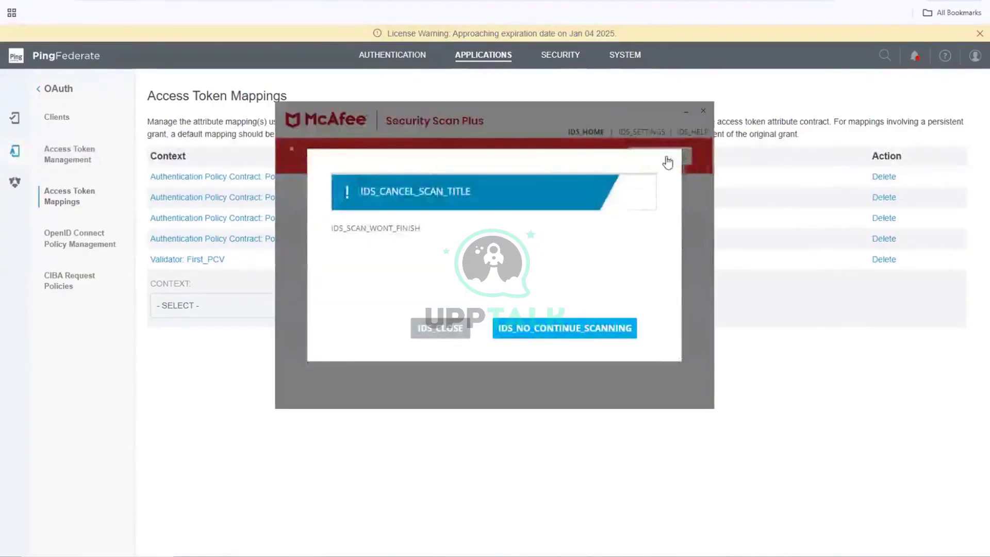
- Dismiss the McAfee cancel-scan prompt and close the McAfee Security Scan Plus window
{"action": "left_click", "coordinate": [667, 159]}
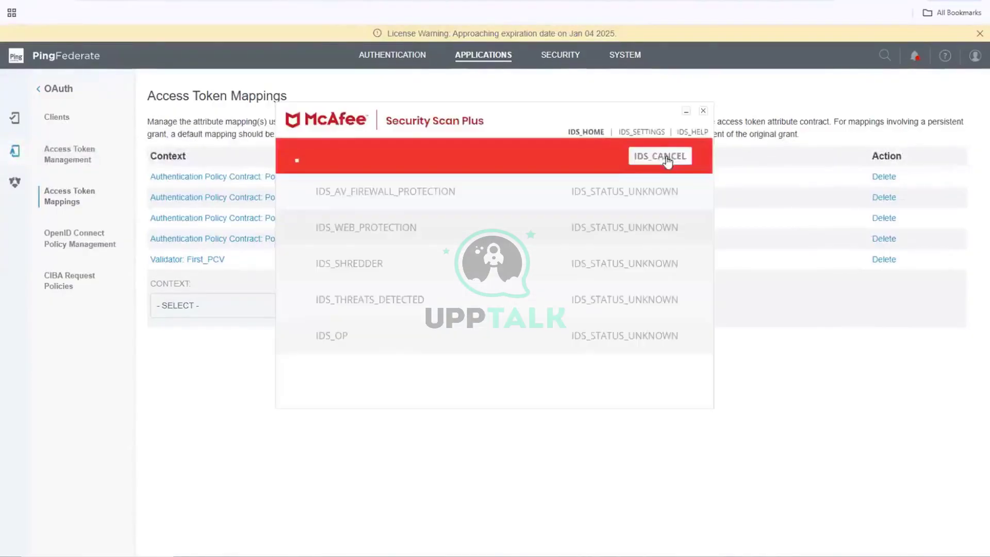
{"action": "left_click", "coordinate": [703, 111]}
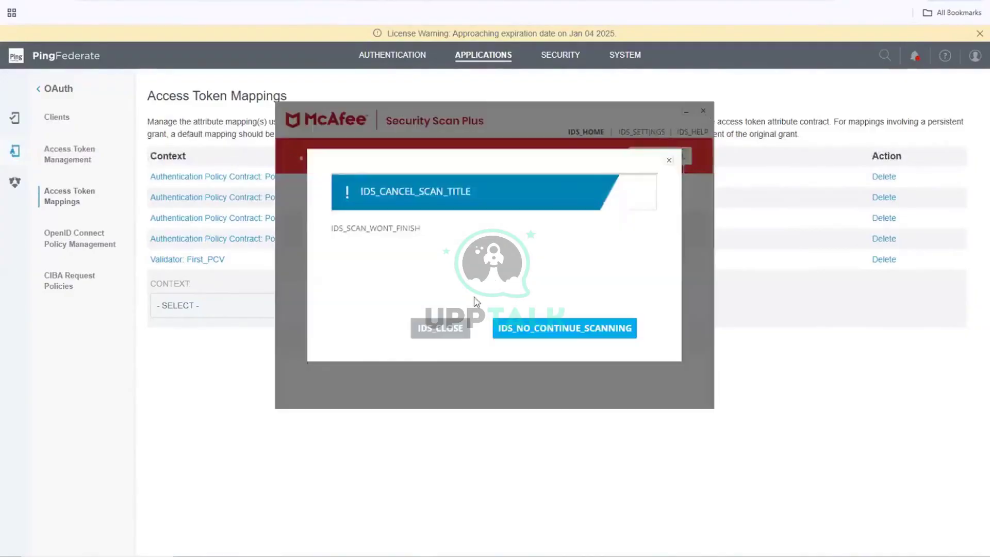
{"action": "left_click", "coordinate": [428, 328]}
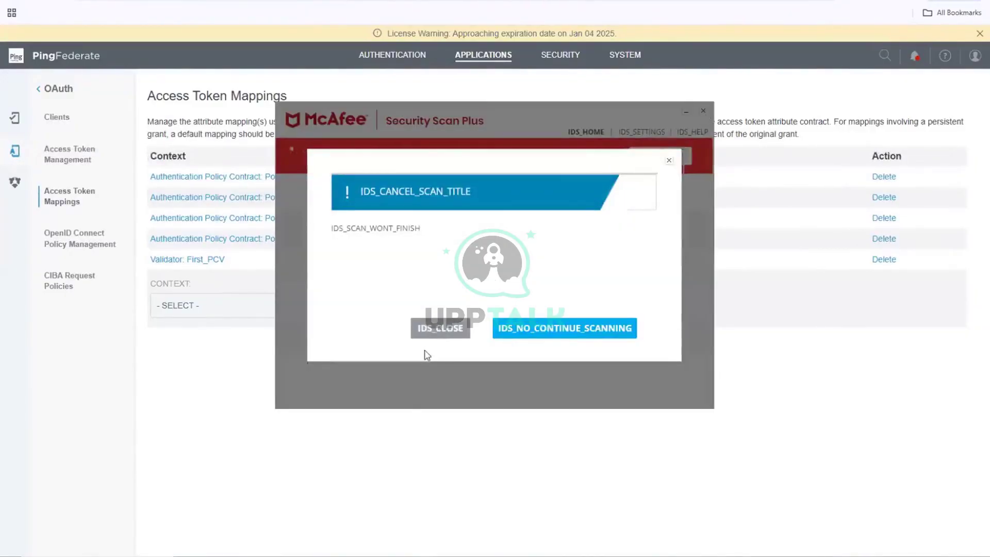
{"action": "left_click", "coordinate": [79, 120]}
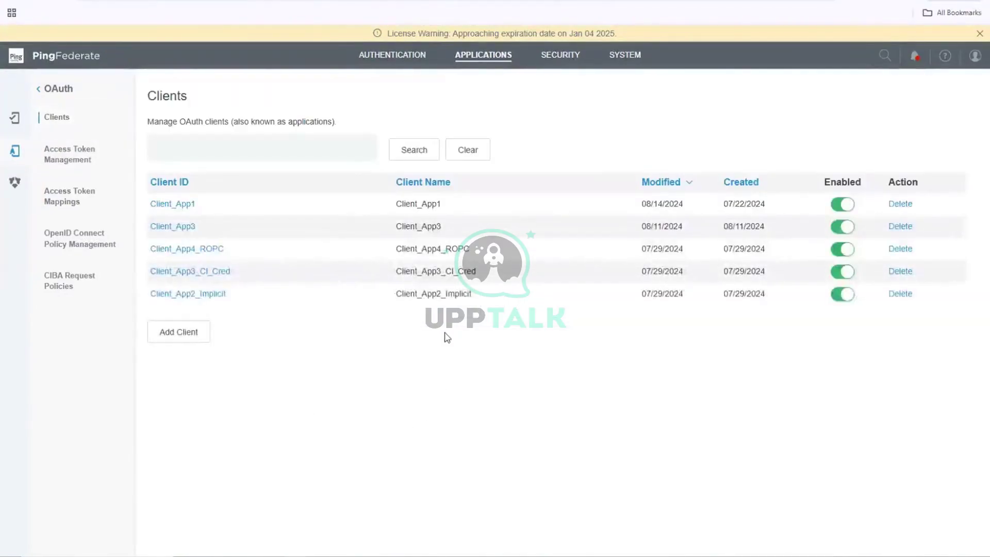
- Add a new OAuth client with Client ID and Name both PA_App_Client
{"action": "left_click", "coordinate": [196, 336]}
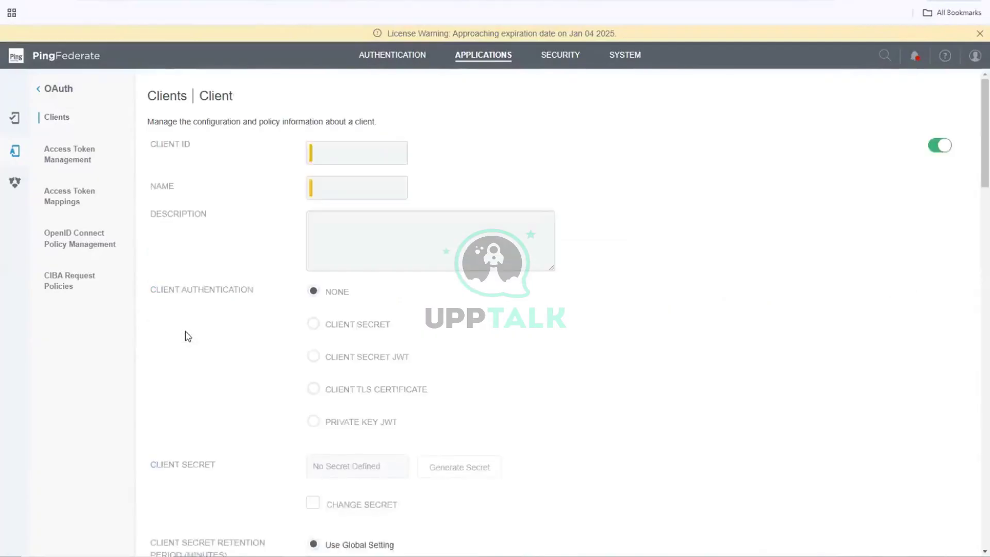
{"action": "left_click", "coordinate": [316, 162]}
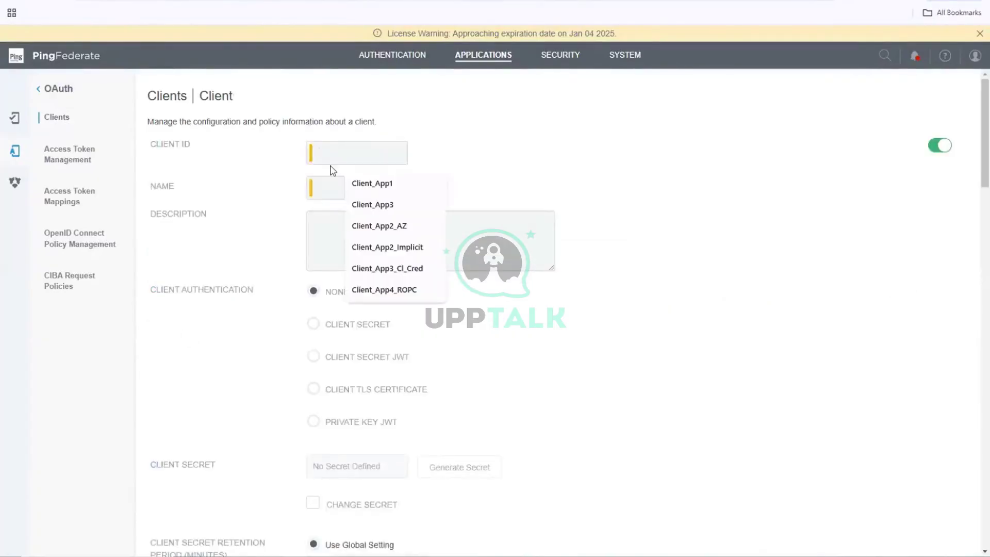
{"action": "type", "text": "Ping"}
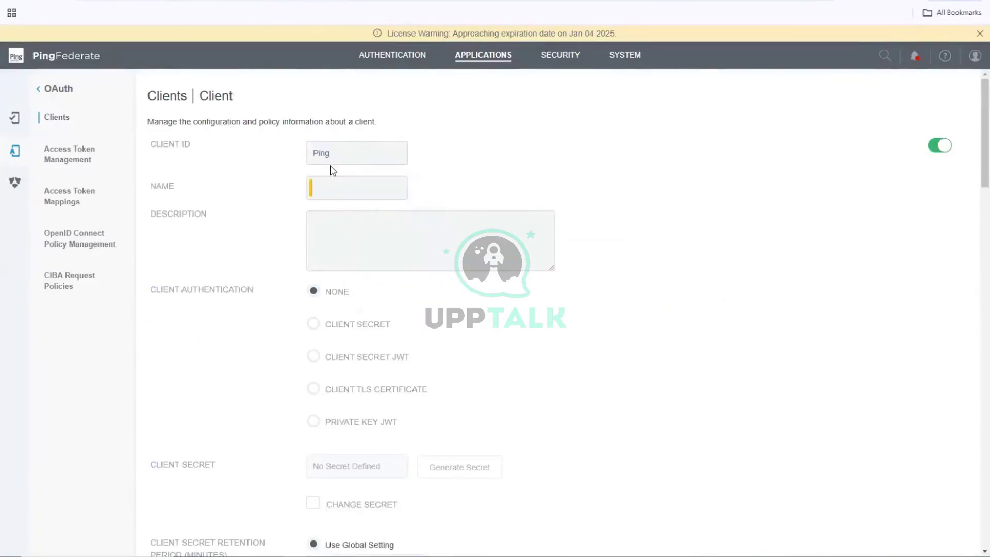
{"action": "type", "text": "A"}
{"action": "type", "text": "Cc"}
{"action": "key", "text": "BackSpace"}
{"action": "key", "text": "BackSpace"}
{"action": "type", "text": "ccess"}
{"action": "key", "text": "BackSpace"}
{"action": "key", "text": "BackSpace"}
{"action": "key", "text": "BackSpace"}
{"action": "key", "text": "BackSpace"}
{"action": "key", "text": "BackSpace"}
{"action": "key", "text": "BackSpace"}
{"action": "key", "text": "BackSpace"}
{"action": "key", "text": "BackSpace"}
{"action": "type", "text": "A_App"}
{"action": "type", "text": "ent"}
{"action": "left_click_drag", "start_coordinate": [382, 150], "coordinate": [241, 153]}
{"action": "key", "text": "ctrl+c"}
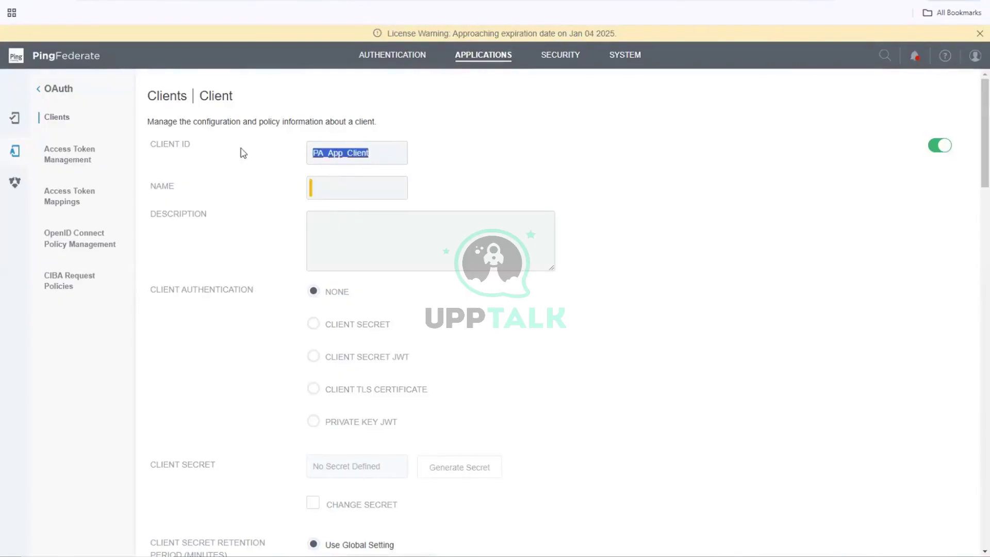
{"action": "left_click", "coordinate": [355, 190]}
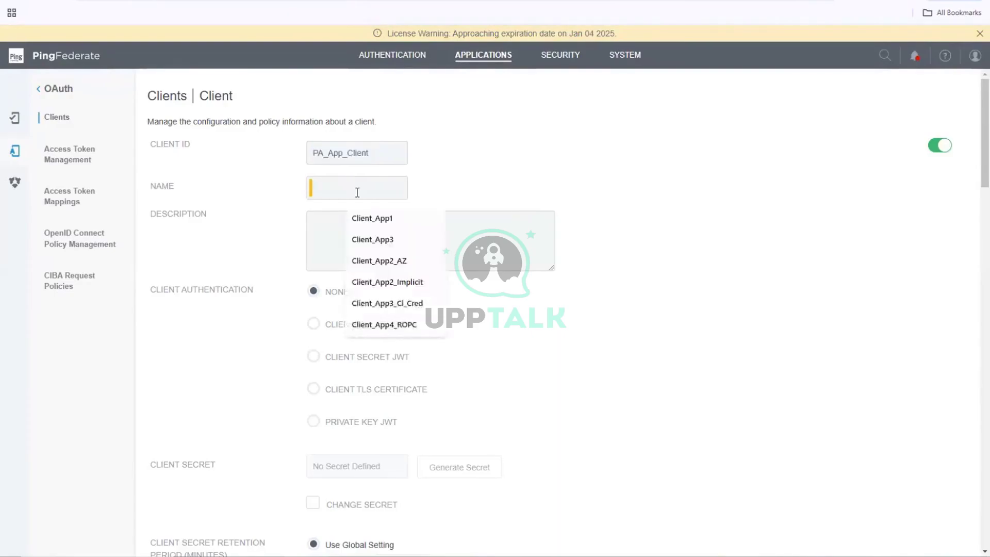
{"action": "key", "text": "ctrl+v"}
{"action": "left_click", "coordinate": [697, 317]}
- Set the client to authenticate with a Client Secret and enable Change Secret
{"action": "scroll", "coordinate": [696, 317], "scroll_direction": "down", "scroll_amount": 2}
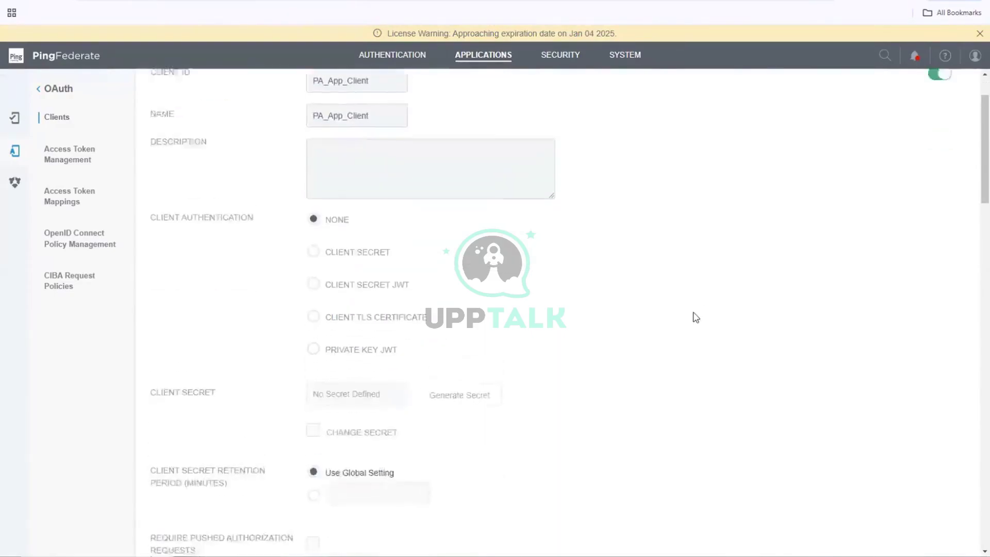
{"action": "scroll", "coordinate": [696, 317], "scroll_direction": "up", "scroll_amount": 2}
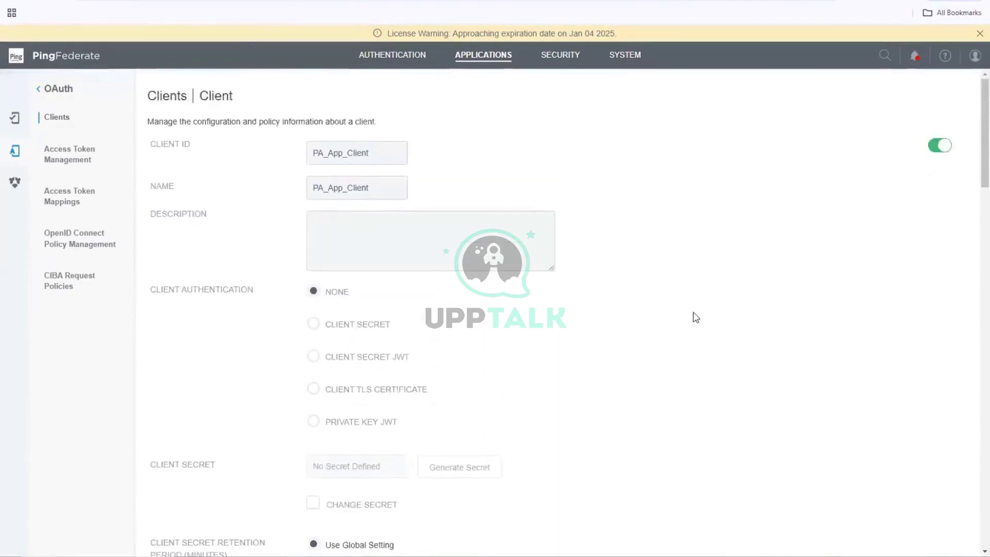
{"action": "left_click", "coordinate": [355, 326]}
{"action": "scroll", "coordinate": [541, 329], "scroll_direction": "down", "scroll_amount": 4}
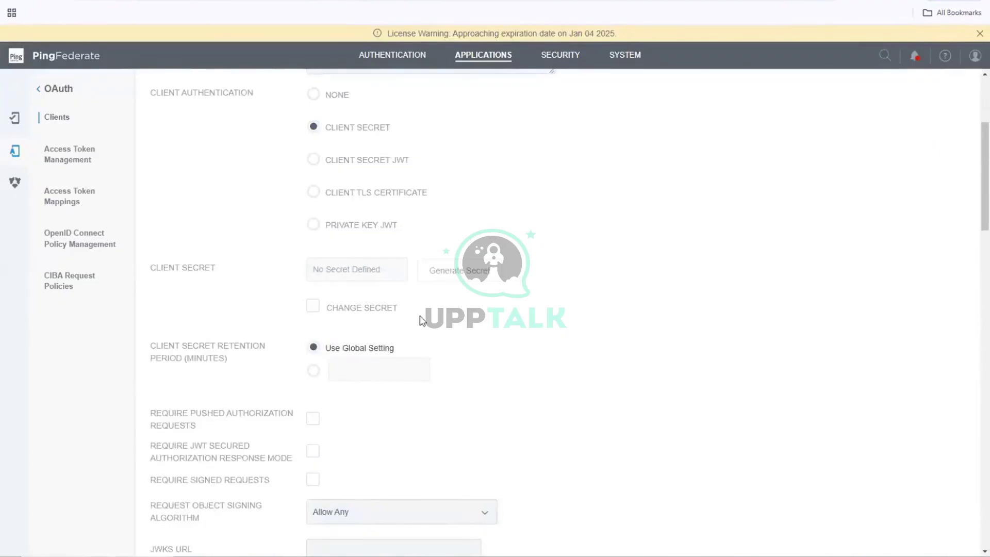
{"action": "left_click", "coordinate": [379, 308]}
- Type the new client secret into the Client Secret field, removing a stray trailing character
{"action": "left_click", "coordinate": [372, 273]}
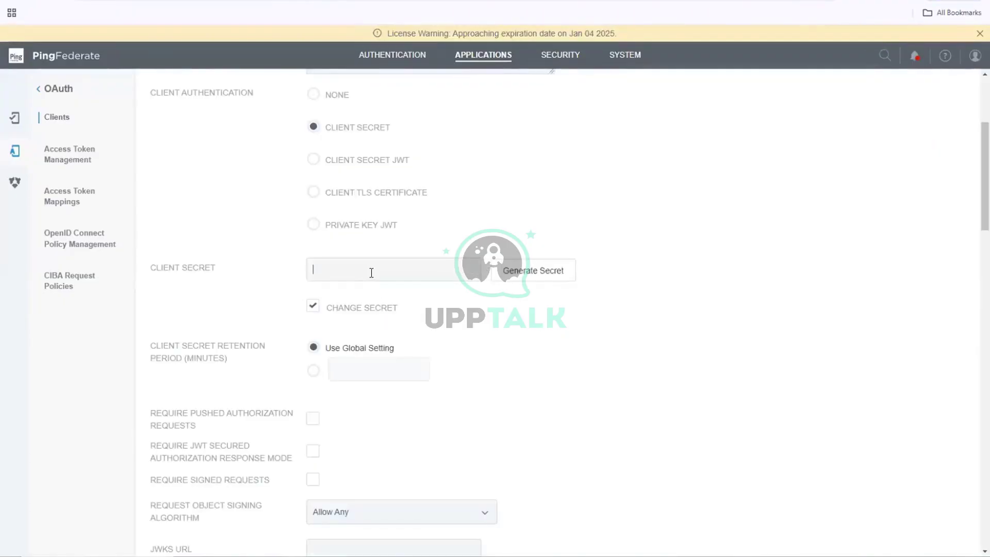
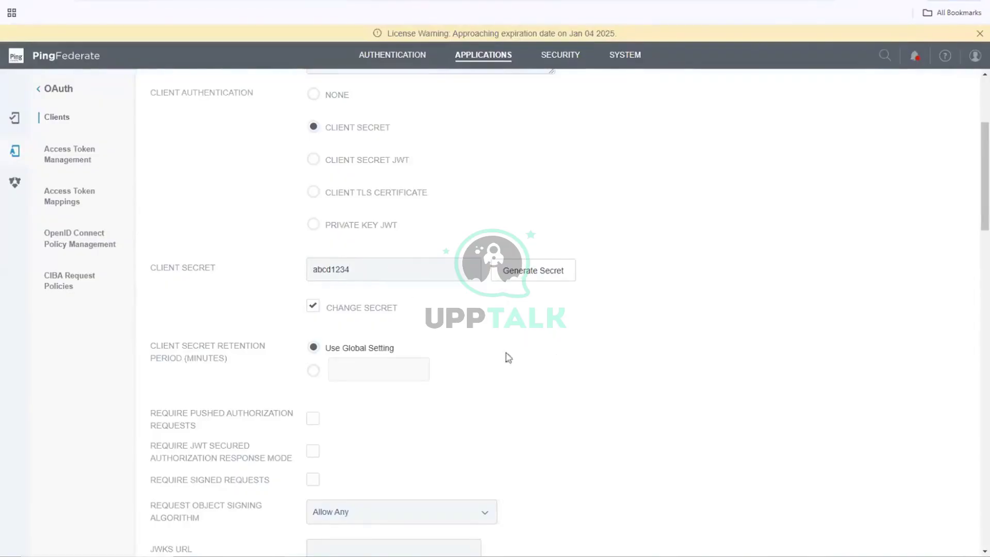
{"action": "scroll", "coordinate": [481, 355], "scroll_direction": "down", "scroll_amount": 6}
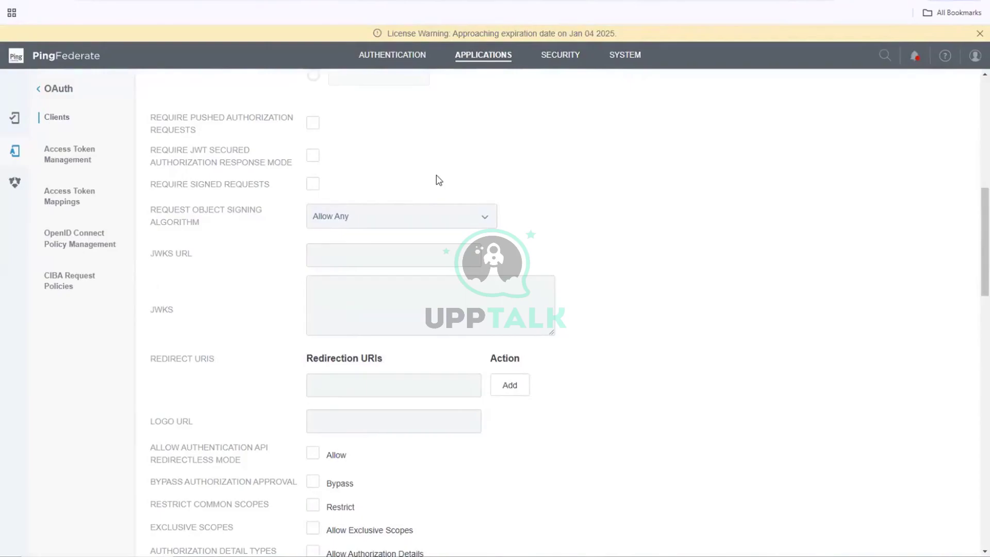
{"action": "left_click", "coordinate": [385, 389]}
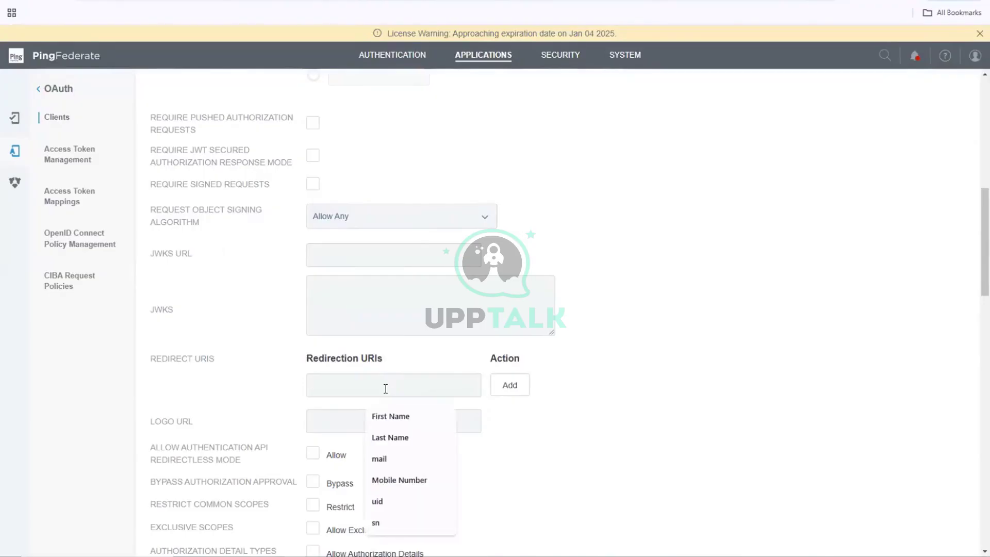
{"action": "scroll", "coordinate": [385, 389], "scroll_direction": "down", "scroll_amount": 2}
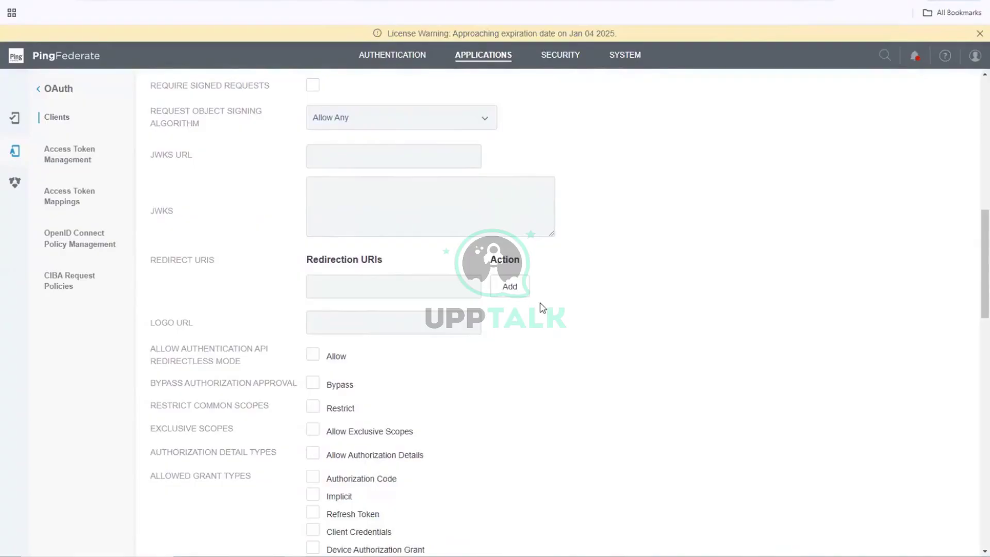
{"action": "type", "text": "https://"}
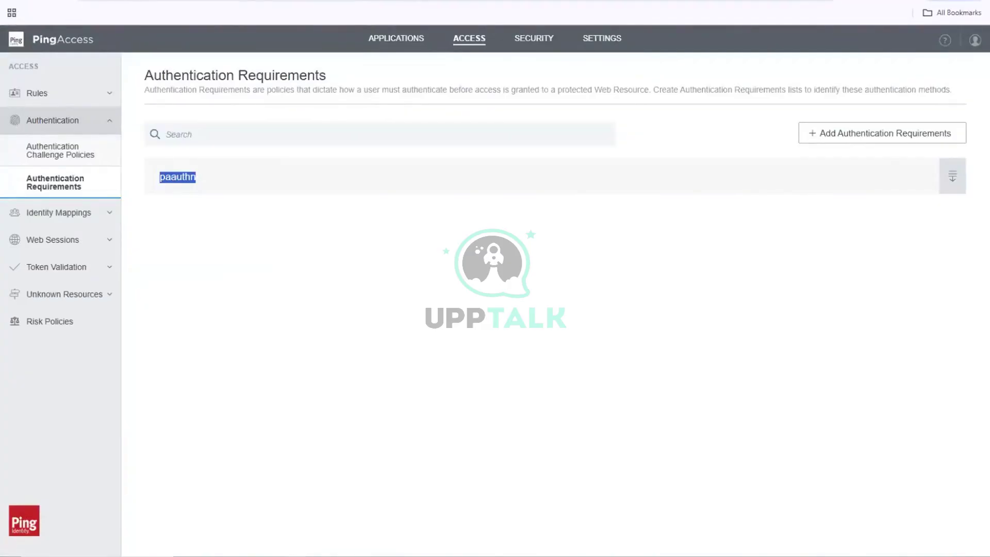
- Copy the PingAccess host from the address bar and return to the Redirection URI field
{"action": "left_click", "coordinate": [454, 1]}
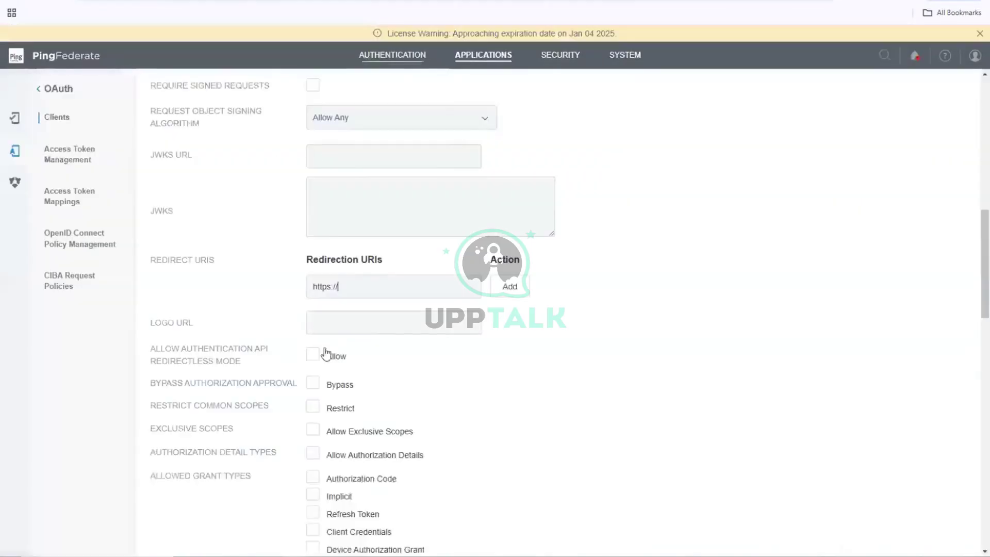
{"action": "left_click", "coordinate": [356, 286]}
{"action": "key", "text": "ctrl+a"}
{"action": "type", "text": "https://desktop-lpglobv"}
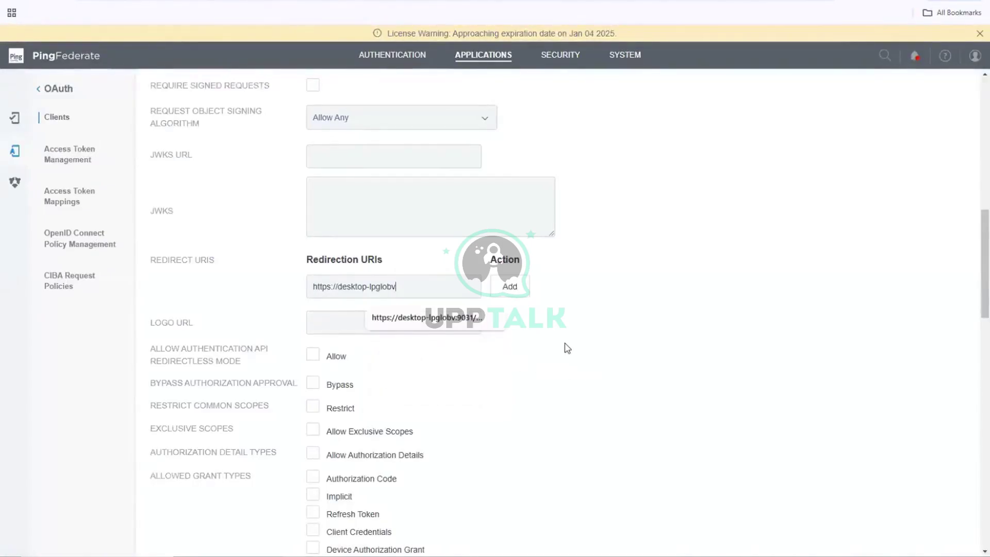
{"action": "left_click", "coordinate": [589, 360]}
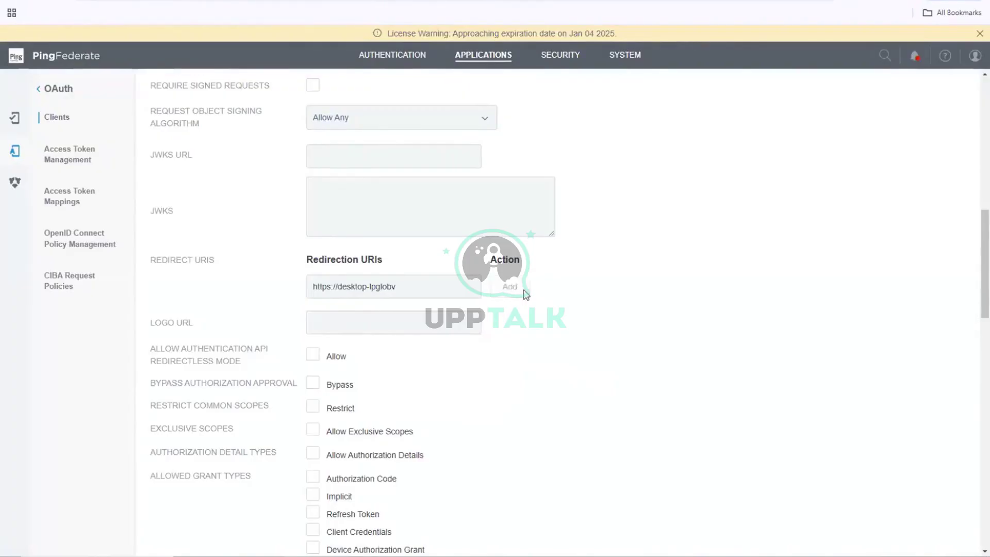
{"action": "left_click", "coordinate": [510, 287]}
- Turn on Bypass Authorization Approval and allow the Authorization Code grant type
{"action": "scroll", "coordinate": [518, 368], "scroll_direction": "down", "scroll_amount": 4}
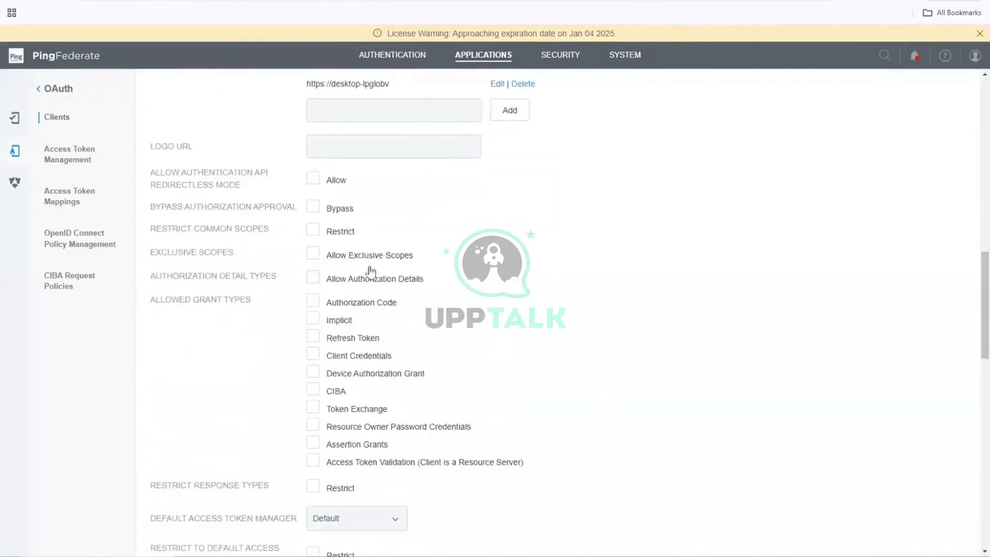
{"action": "left_click", "coordinate": [351, 211]}
{"action": "left_click", "coordinate": [340, 341]}
- Untick the Refresh Token grant and close the yellow license-expiration banner
{"action": "left_click", "coordinate": [340, 342]}
{"action": "left_click", "coordinate": [979, 34]}
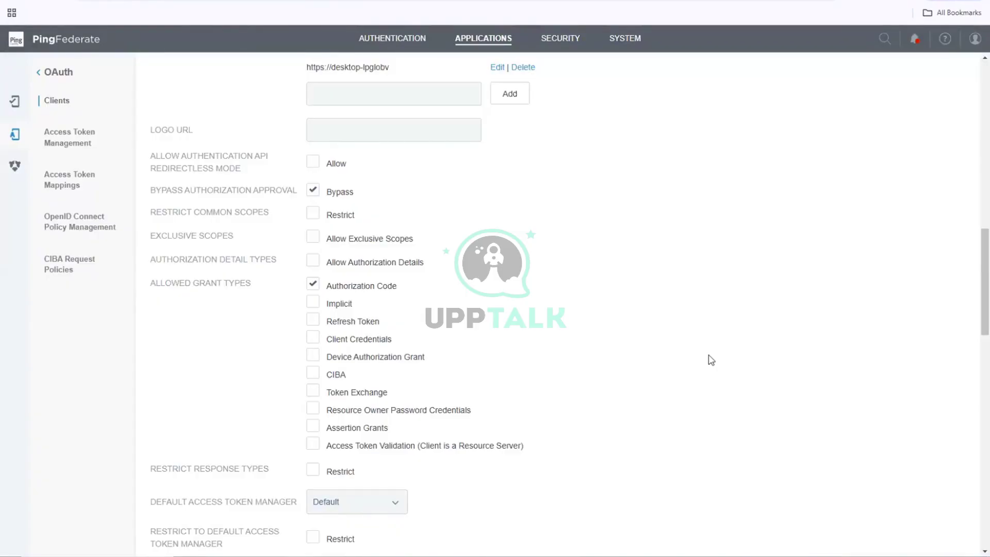
{"action": "scroll", "coordinate": [711, 360], "scroll_direction": "down", "scroll_amount": 2}
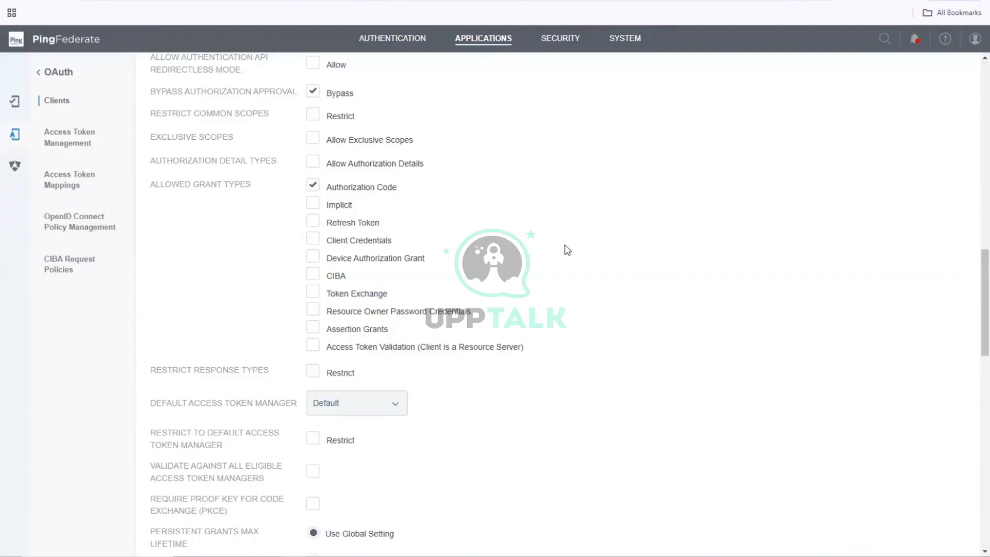
{"action": "scroll", "coordinate": [564, 249], "scroll_direction": "up", "scroll_amount": 9}
{"action": "scroll", "coordinate": [567, 250], "scroll_direction": "up", "scroll_amount": 4}
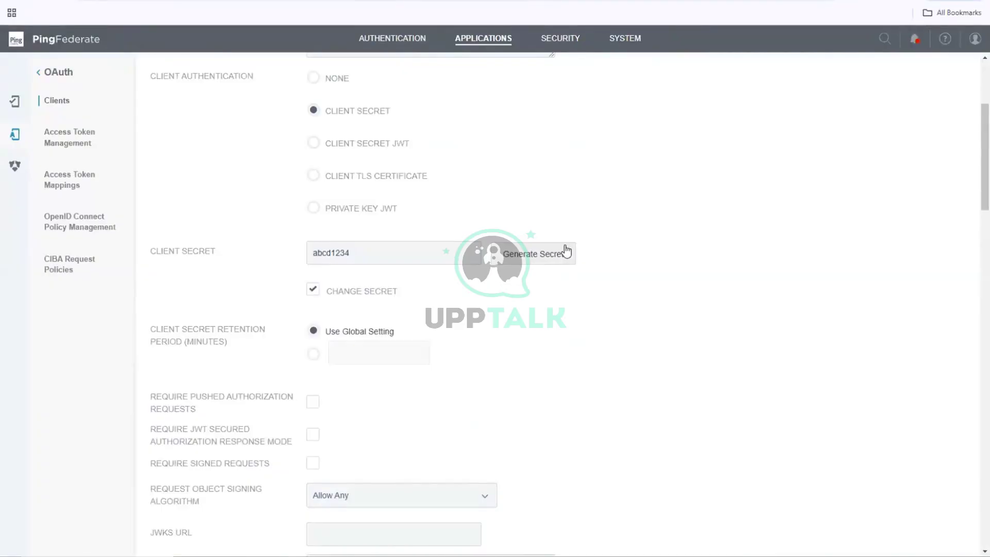
- Review the client form, then bring up the Notepad++ setup notes and open OAuth Intro.txt
{"action": "scroll", "coordinate": [567, 250], "scroll_direction": "up", "scroll_amount": 2}
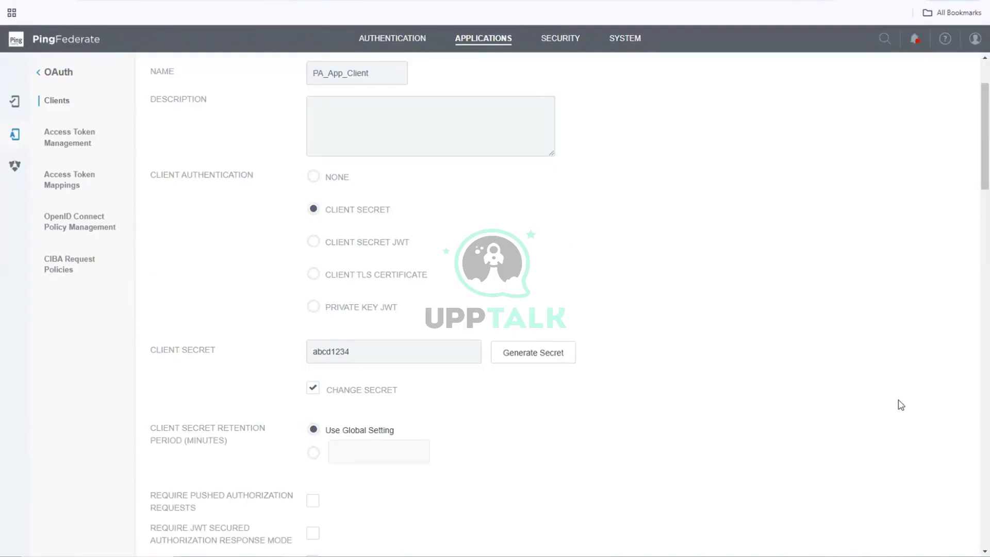
{"action": "scroll", "coordinate": [715, 366], "scroll_direction": "down", "scroll_amount": 10}
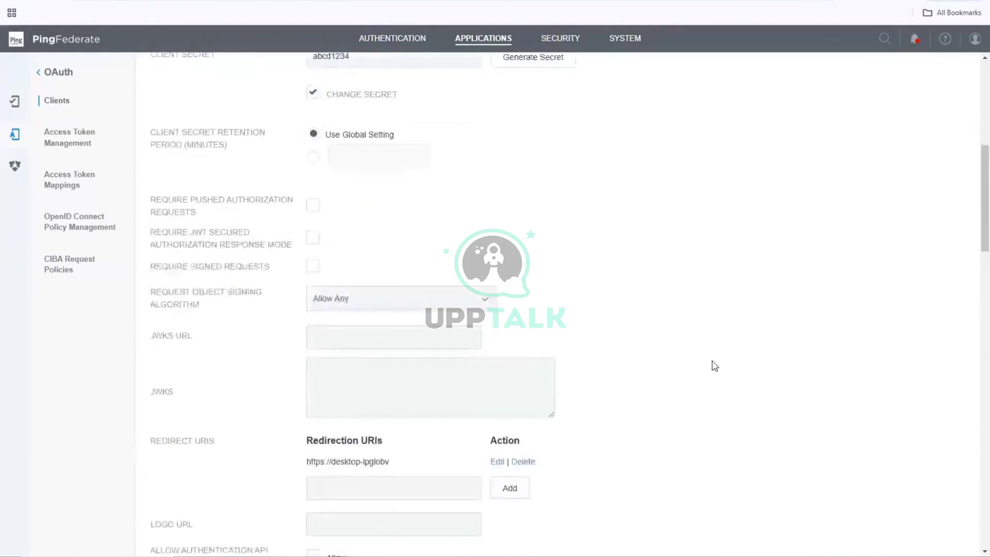
{"action": "scroll", "coordinate": [714, 366], "scroll_direction": "down", "scroll_amount": 4}
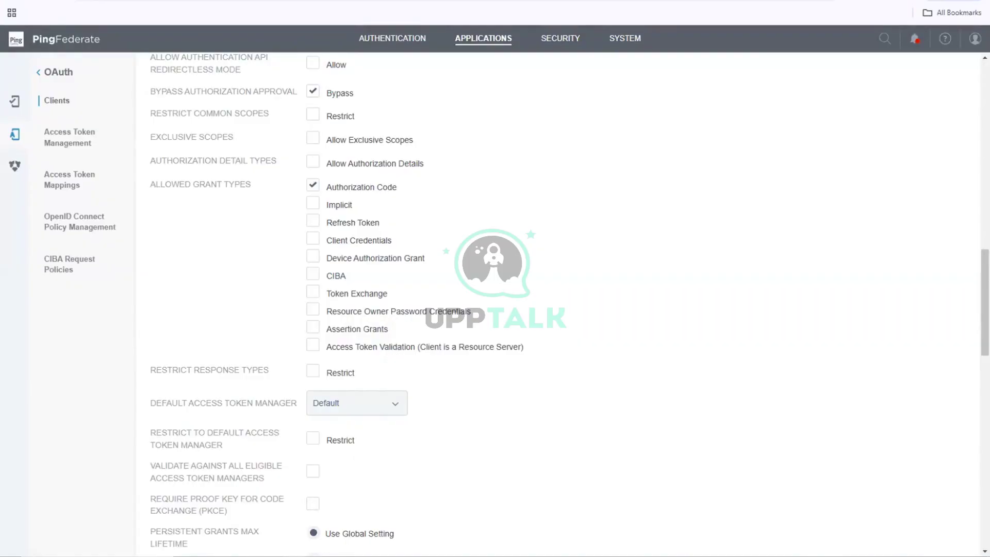
{"action": "left_click", "coordinate": [295, 556]}
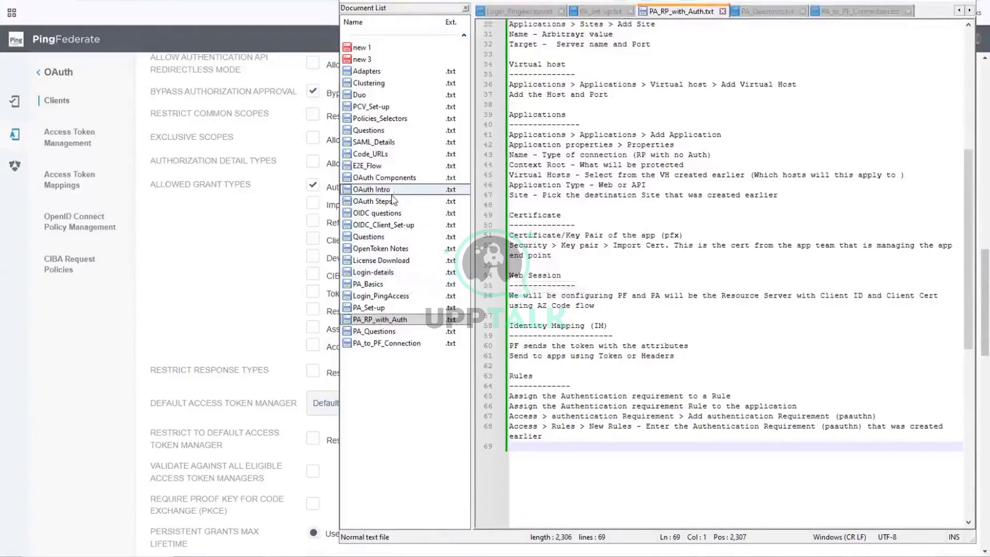
{"action": "left_click", "coordinate": [393, 190]}
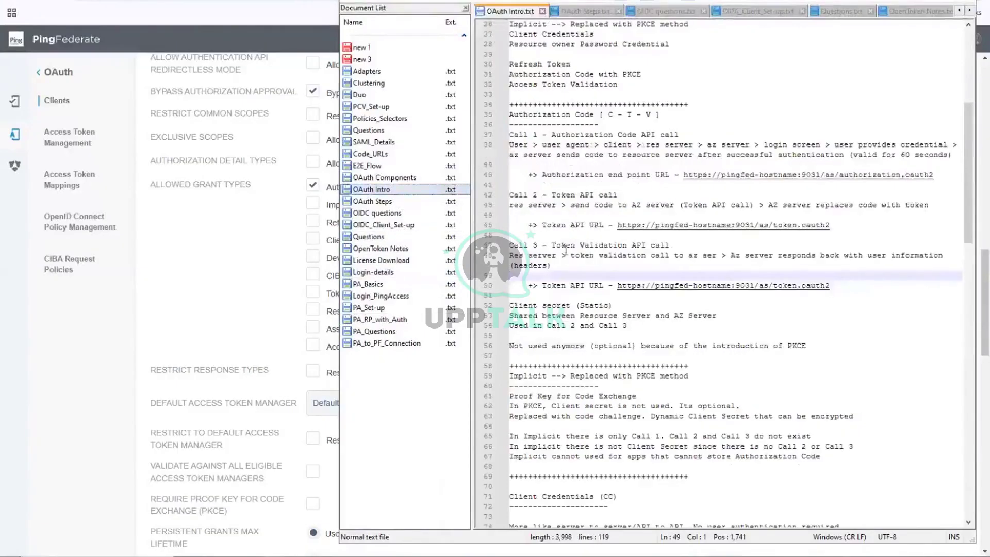
- Scroll through the OAuth Intro notes, highlight 'Token Validation API call', and return to PingFederate
{"action": "scroll", "coordinate": [676, 255], "scroll_direction": "down", "scroll_amount": 13}
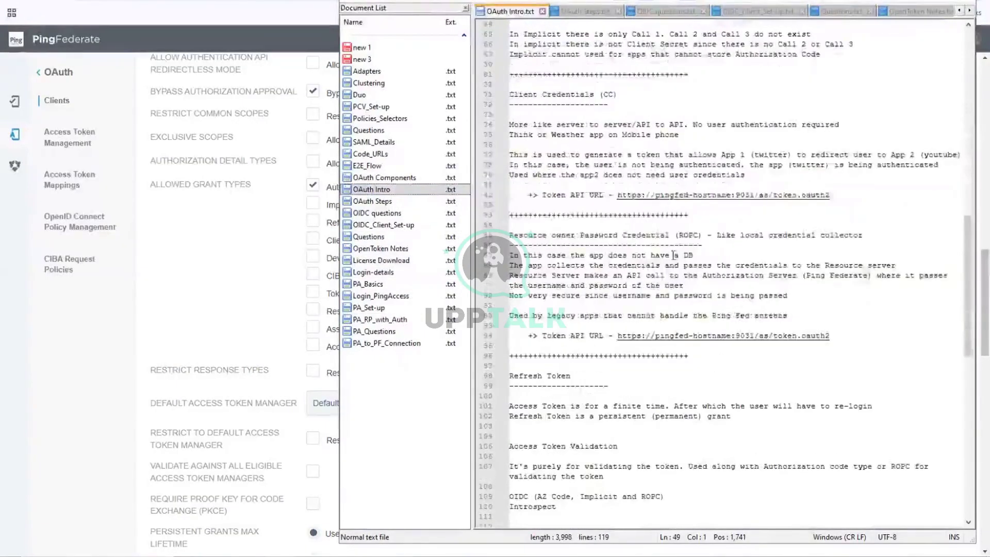
{"action": "scroll", "coordinate": [616, 262], "scroll_direction": "down", "scroll_amount": 5}
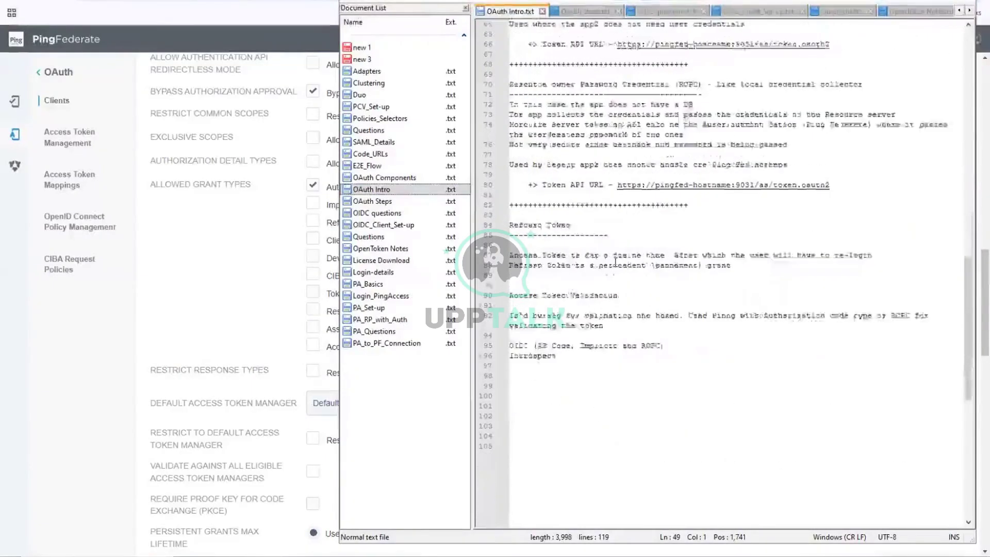
{"action": "scroll", "coordinate": [615, 262], "scroll_direction": "up", "scroll_amount": 8}
{"action": "scroll", "coordinate": [616, 262], "scroll_direction": "up", "scroll_amount": 12}
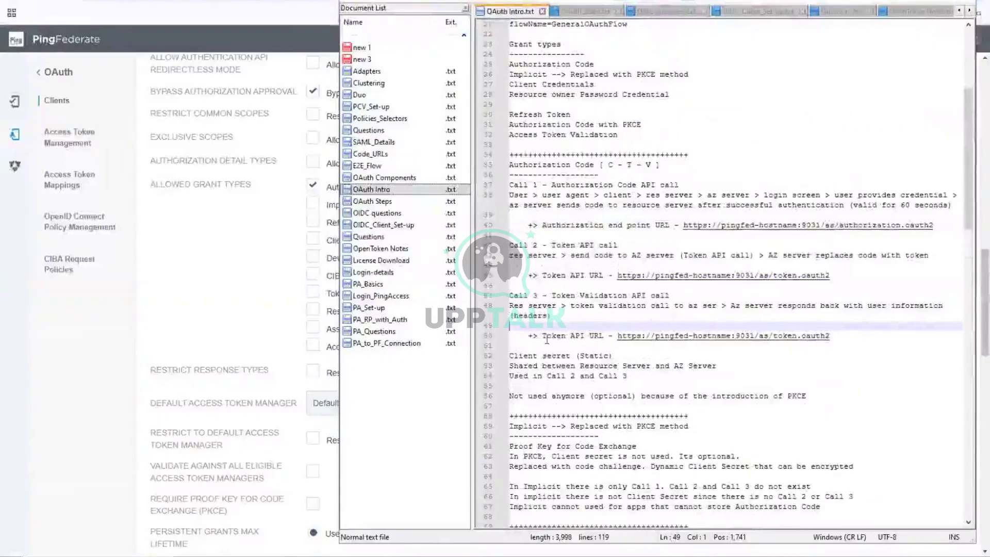
{"action": "left_click_drag", "start_coordinate": [551, 298], "coordinate": [674, 297]}
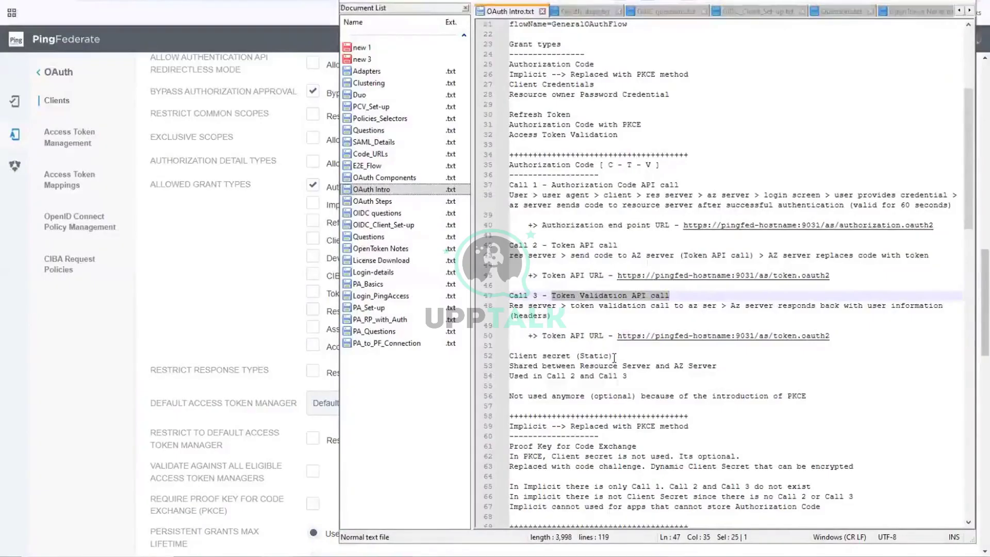
{"action": "left_click", "coordinate": [186, 295]}
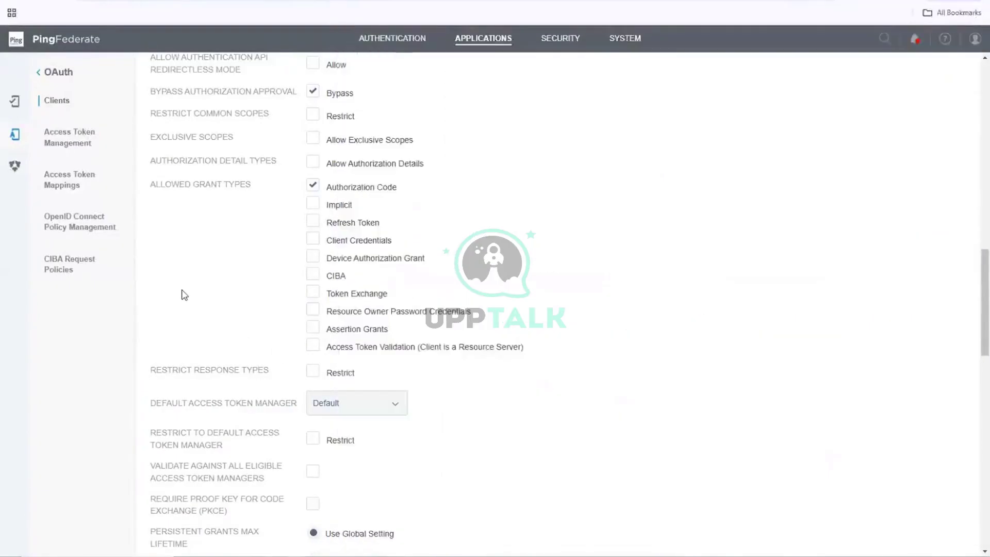
- Make JWT the default access token manager, leaving the ID token signing algorithm at Default
{"action": "scroll", "coordinate": [185, 295], "scroll_direction": "down", "scroll_amount": 4}
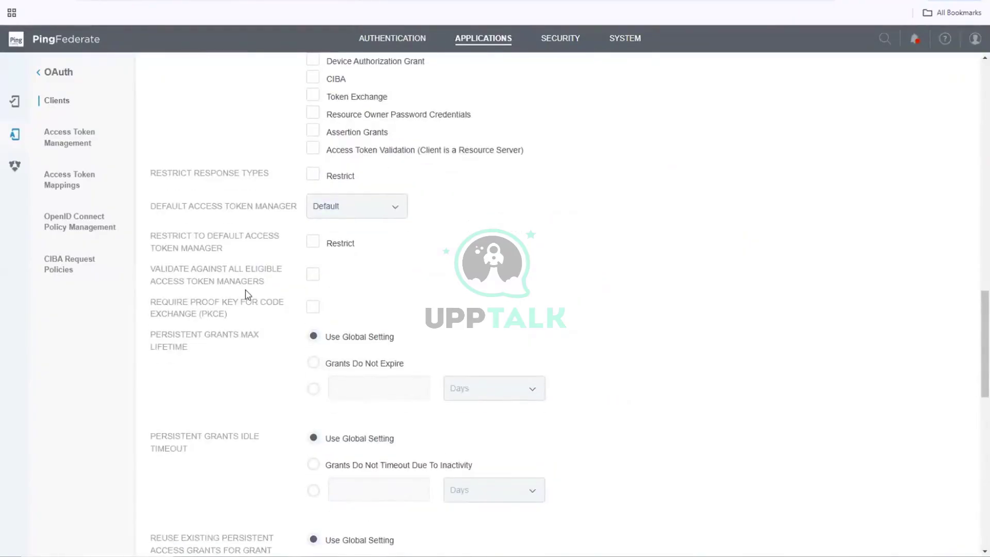
{"action": "left_click", "coordinate": [387, 211]}
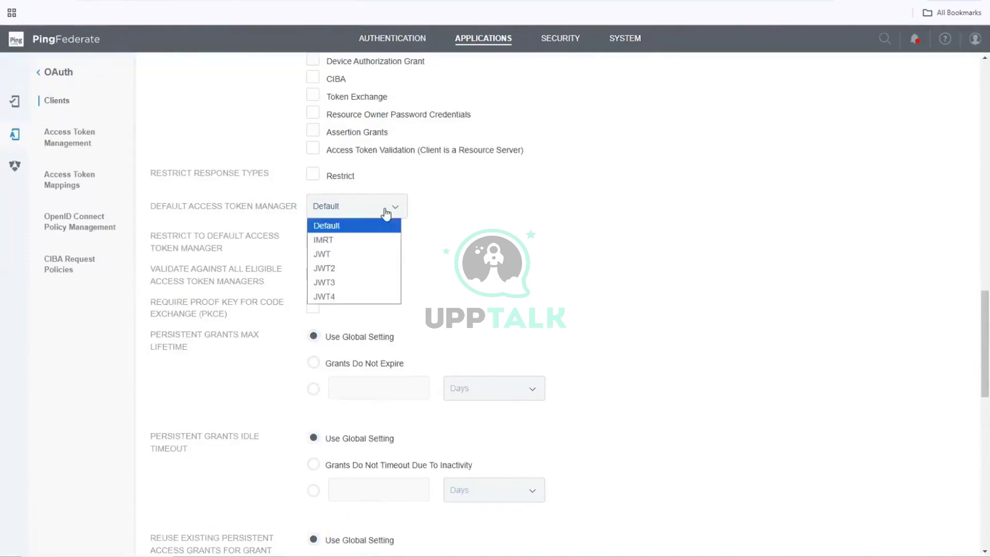
{"action": "left_click", "coordinate": [325, 254]}
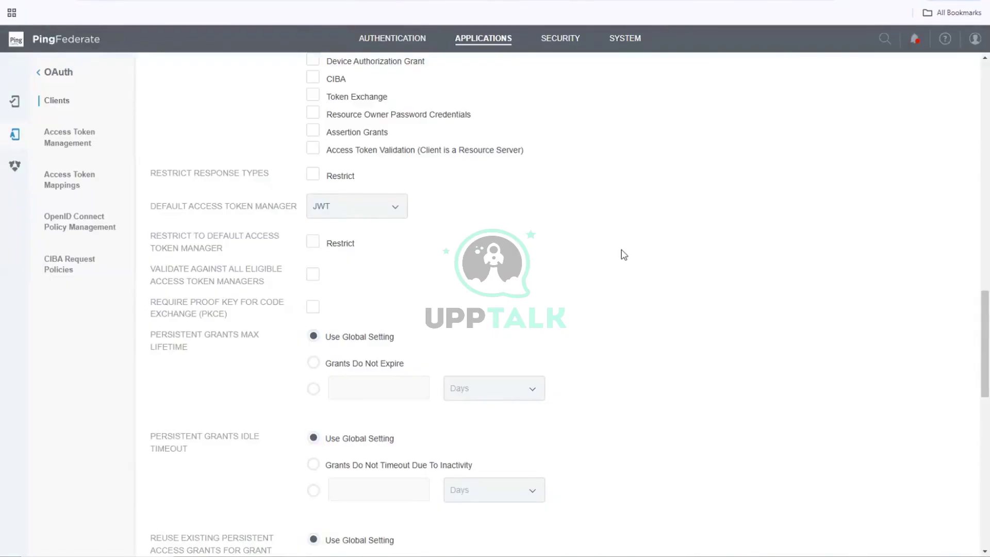
{"action": "scroll", "coordinate": [624, 255], "scroll_direction": "down", "scroll_amount": 5}
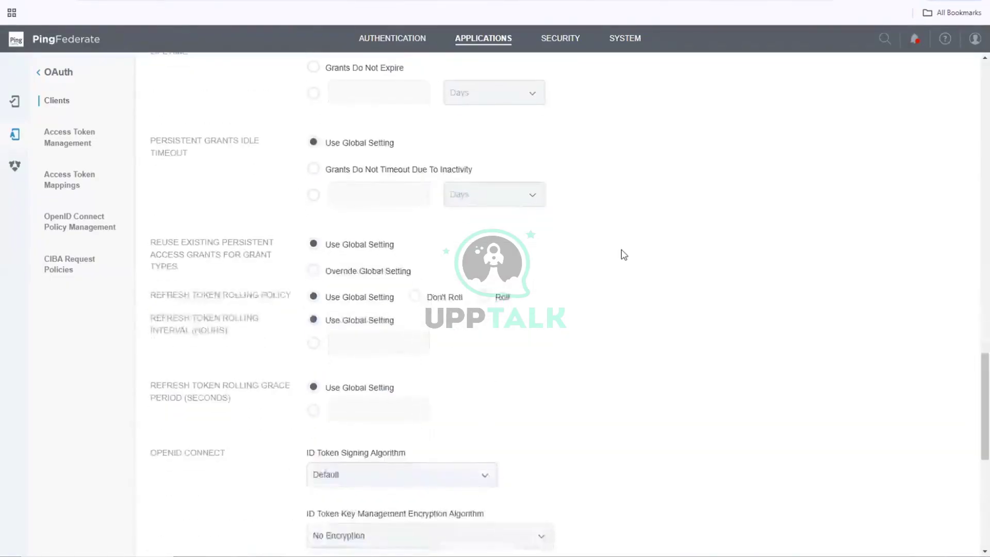
{"action": "scroll", "coordinate": [624, 255], "scroll_direction": "down", "scroll_amount": 3}
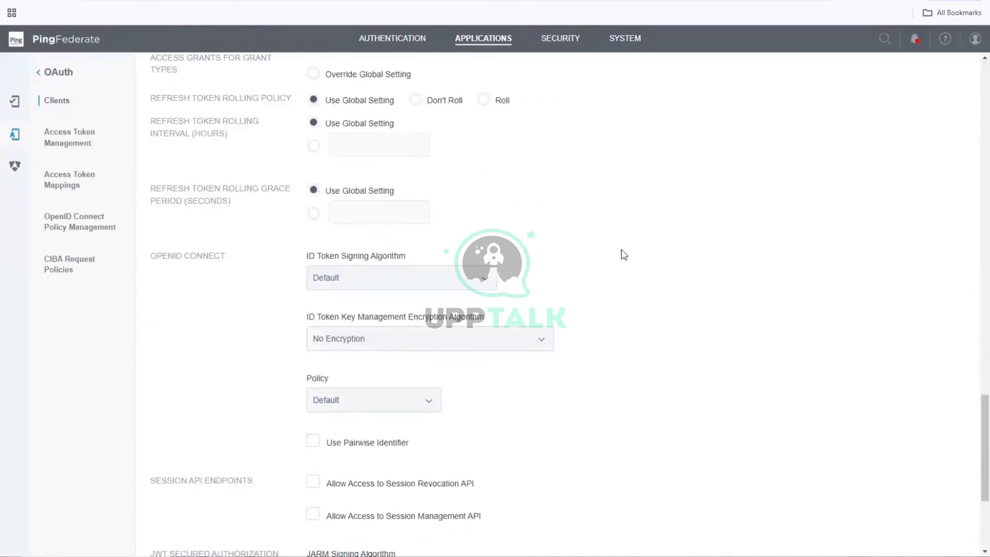
{"action": "scroll", "coordinate": [624, 255], "scroll_direction": "down", "scroll_amount": 2}
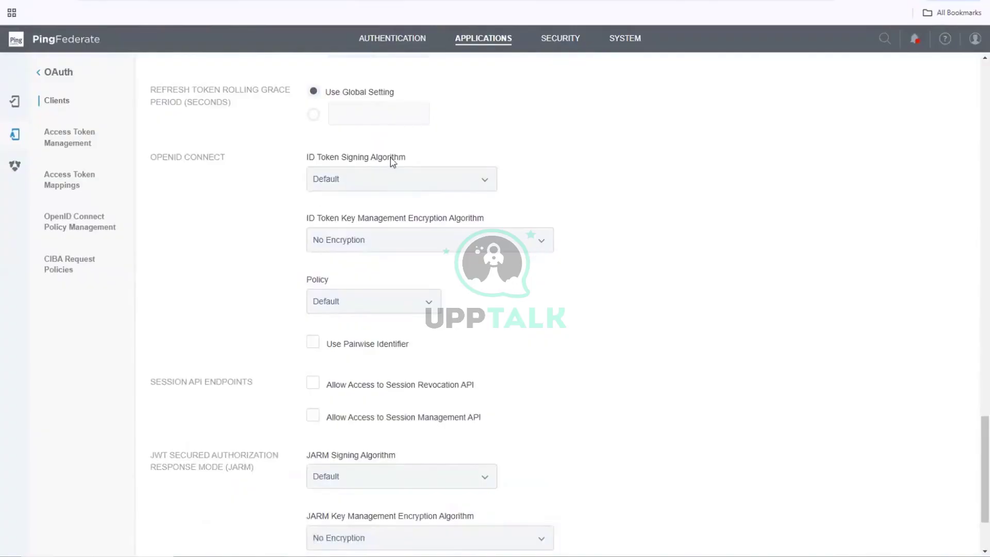
{"action": "left_click", "coordinate": [373, 180]}
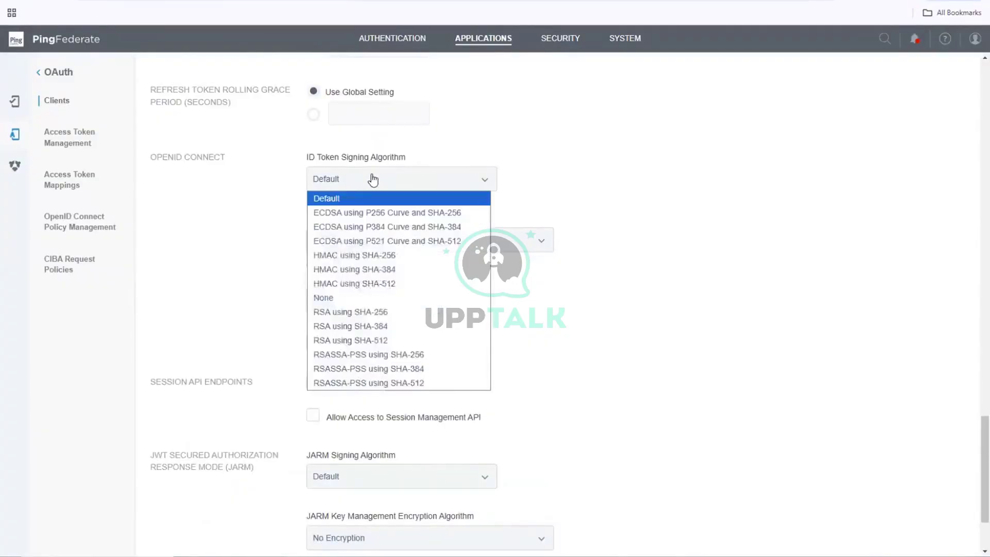
{"action": "left_click", "coordinate": [373, 180]}
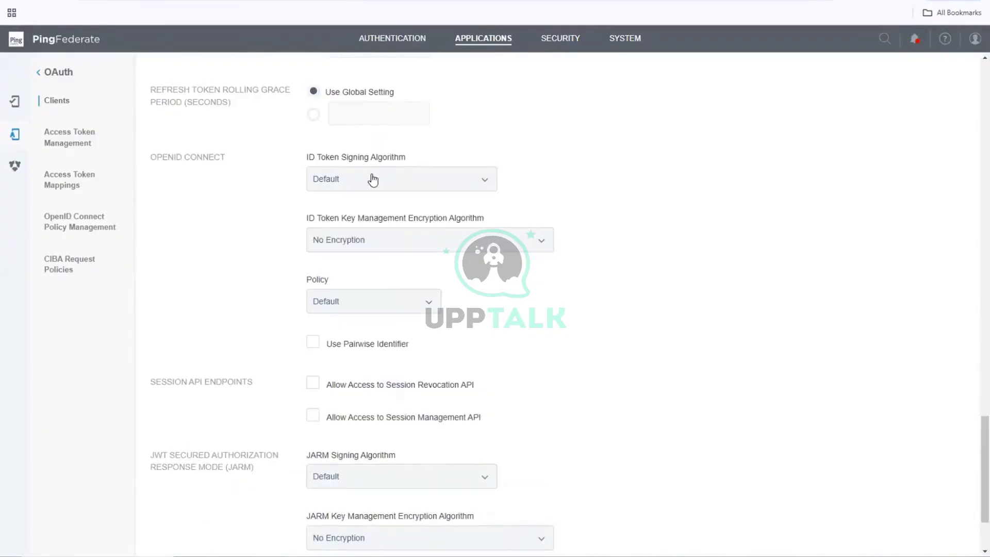
- Choose OIDCJWT as the OpenID Connect policy and save PA_App_Client
{"action": "scroll", "coordinate": [373, 180], "scroll_direction": "up", "scroll_amount": 2}
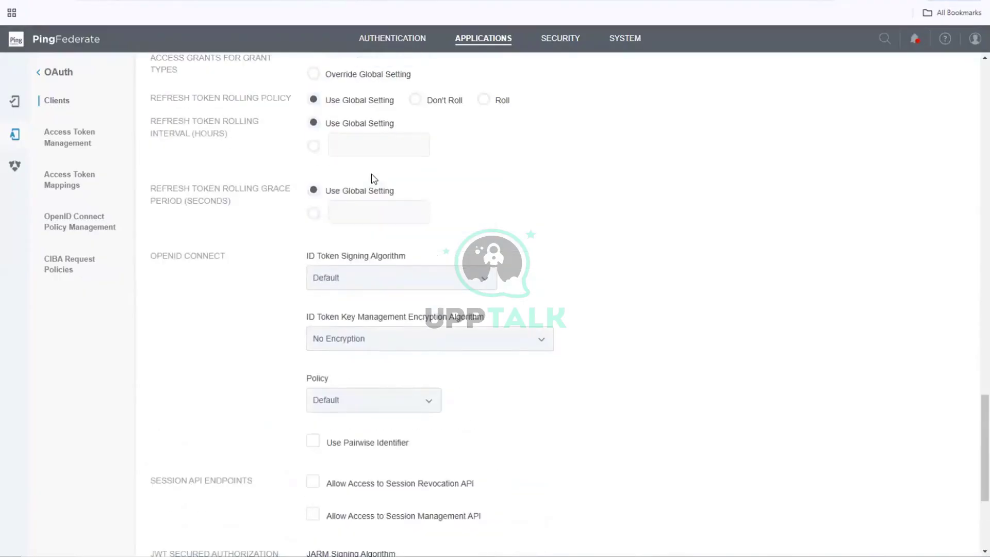
{"action": "scroll", "coordinate": [374, 179], "scroll_direction": "down", "scroll_amount": 1}
{"action": "scroll", "coordinate": [375, 179], "scroll_direction": "down", "scroll_amount": 1}
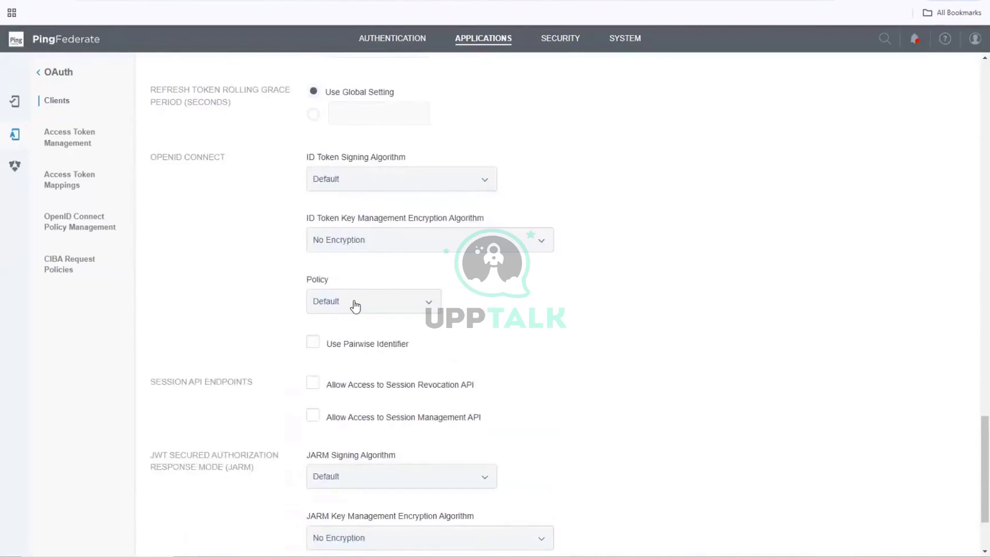
{"action": "left_click", "coordinate": [355, 303]}
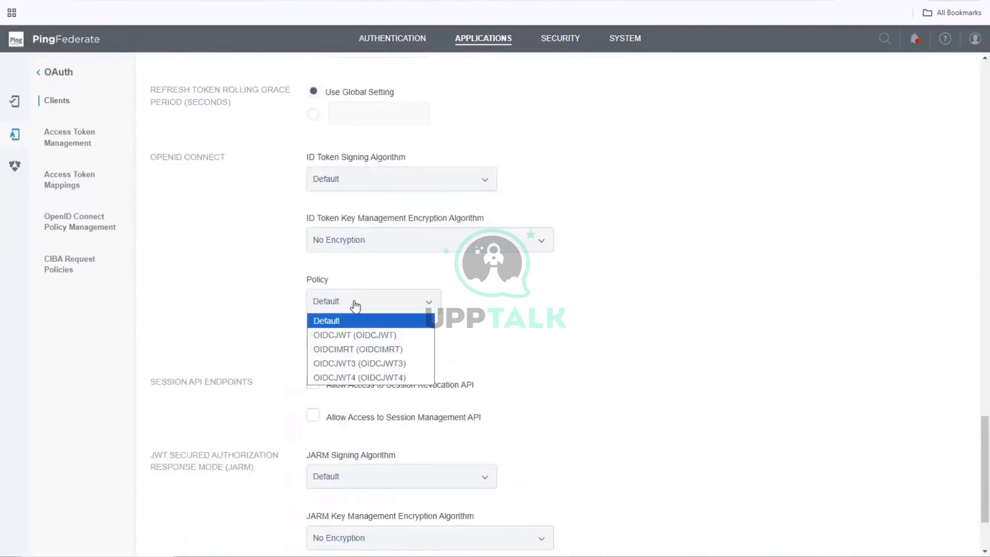
{"action": "left_click", "coordinate": [349, 336]}
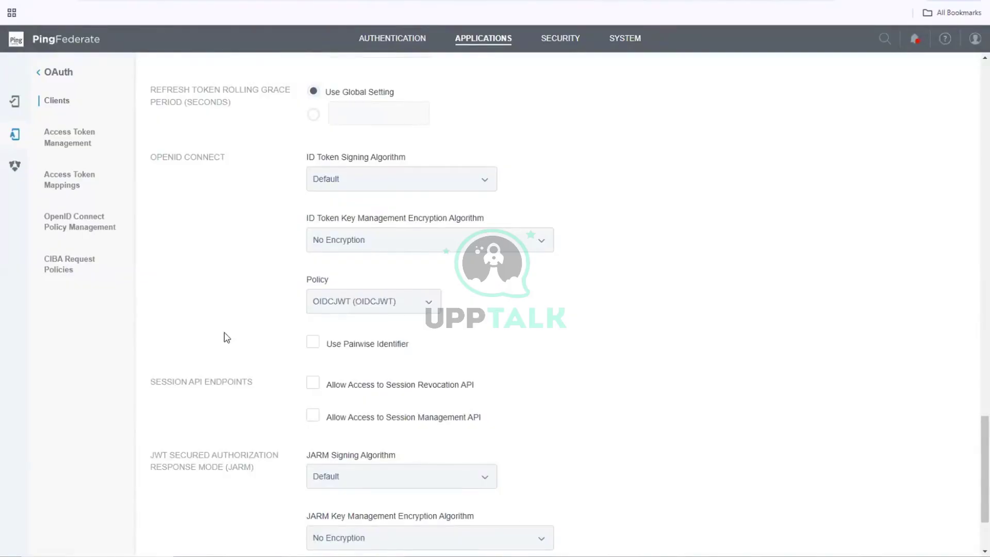
{"action": "scroll", "coordinate": [227, 338], "scroll_direction": "down", "scroll_amount": 2}
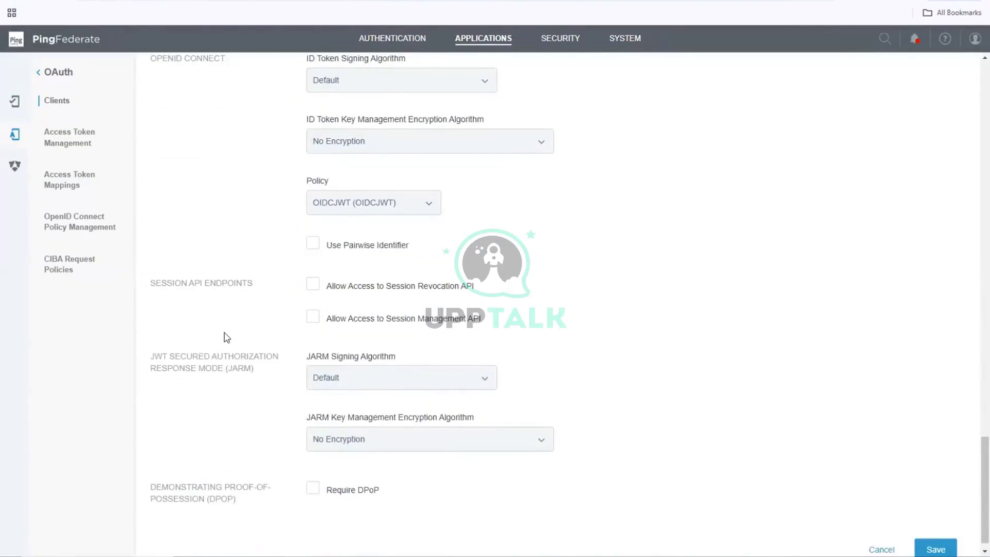
{"action": "scroll", "coordinate": [225, 337], "scroll_direction": "down", "scroll_amount": 1}
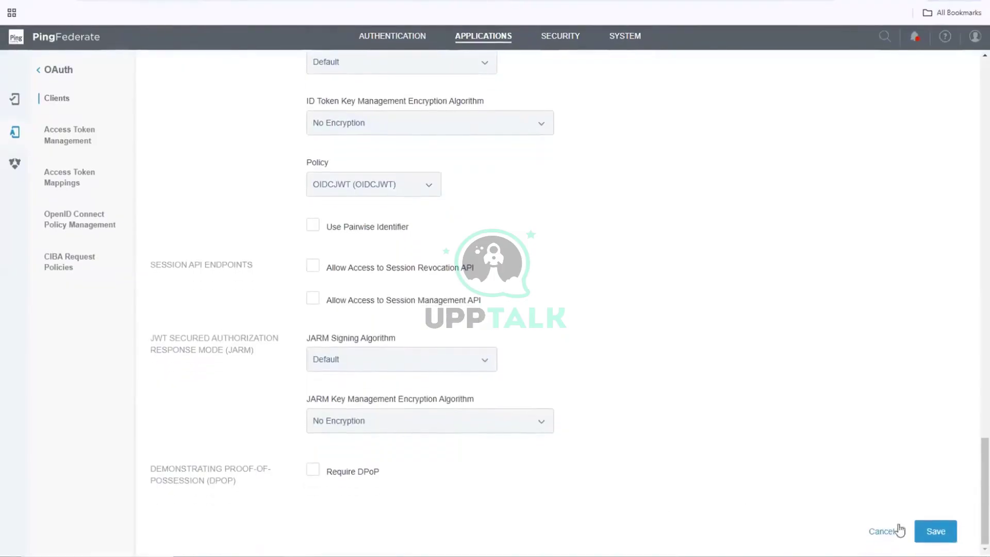
{"action": "left_click", "coordinate": [936, 531]}
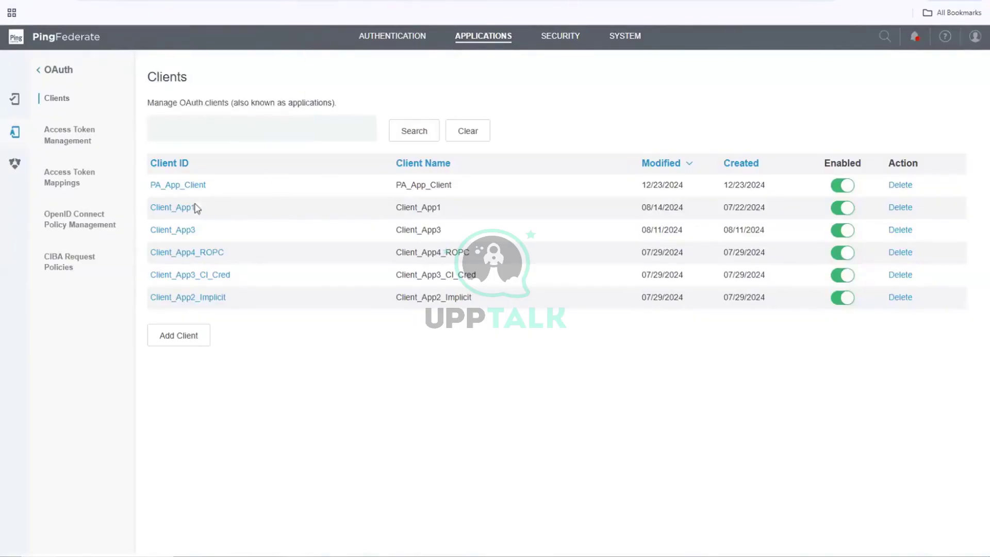
- Return to the top-level navigation and open the Authentication section overview
{"action": "left_click", "coordinate": [38, 70]}
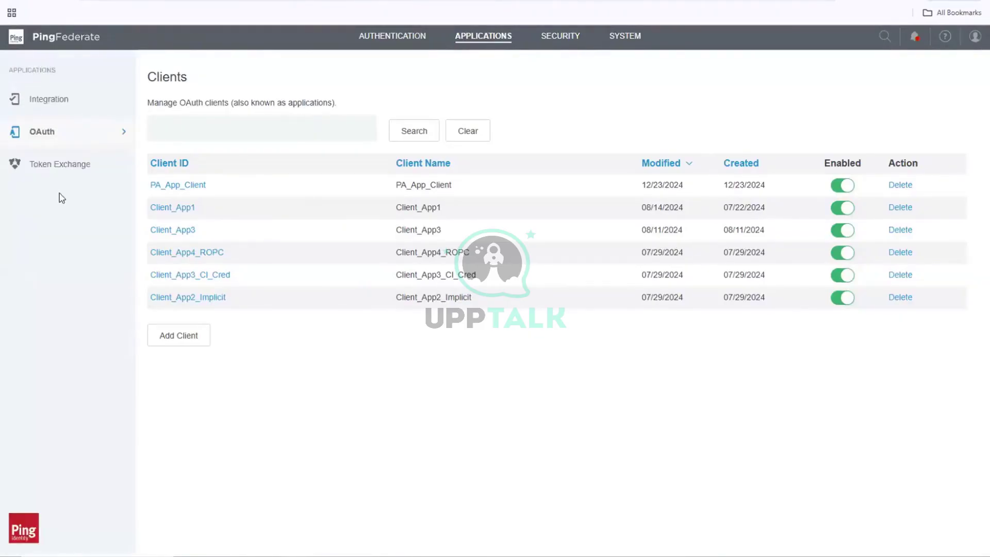
{"action": "left_click", "coordinate": [408, 39]}
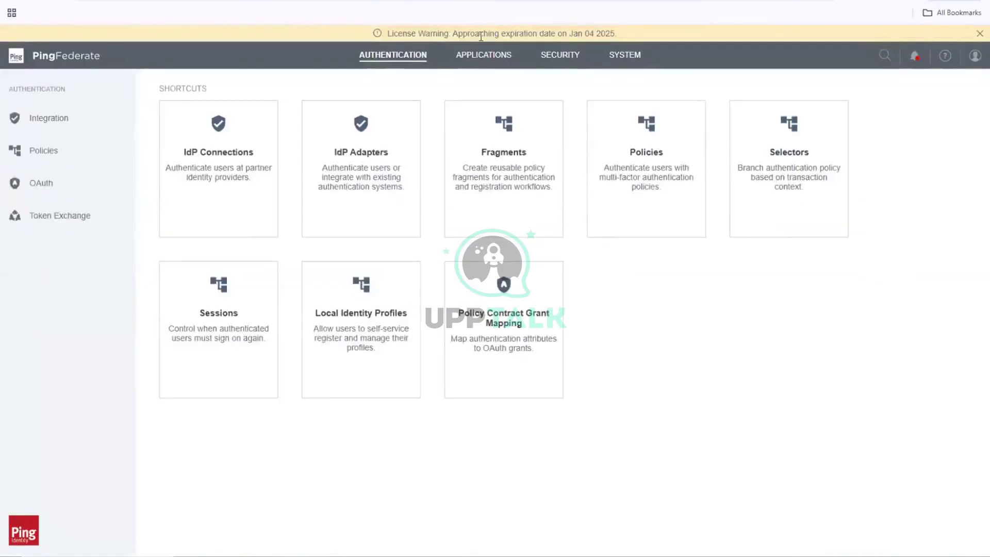
- Go to Web Sessions in the PingAccess console and start a new web session
{"action": "left_click", "coordinate": [479, 57]}
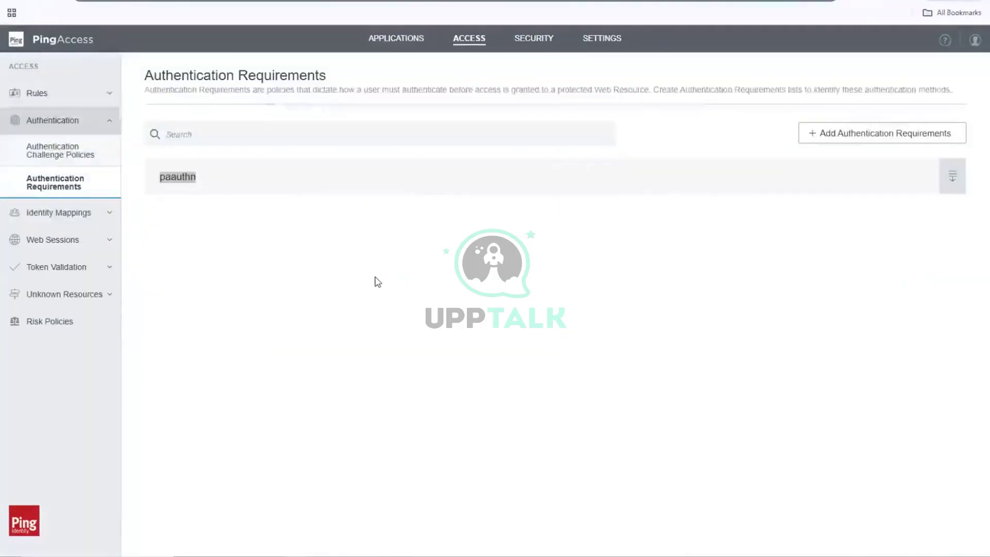
{"action": "left_click", "coordinate": [378, 281]}
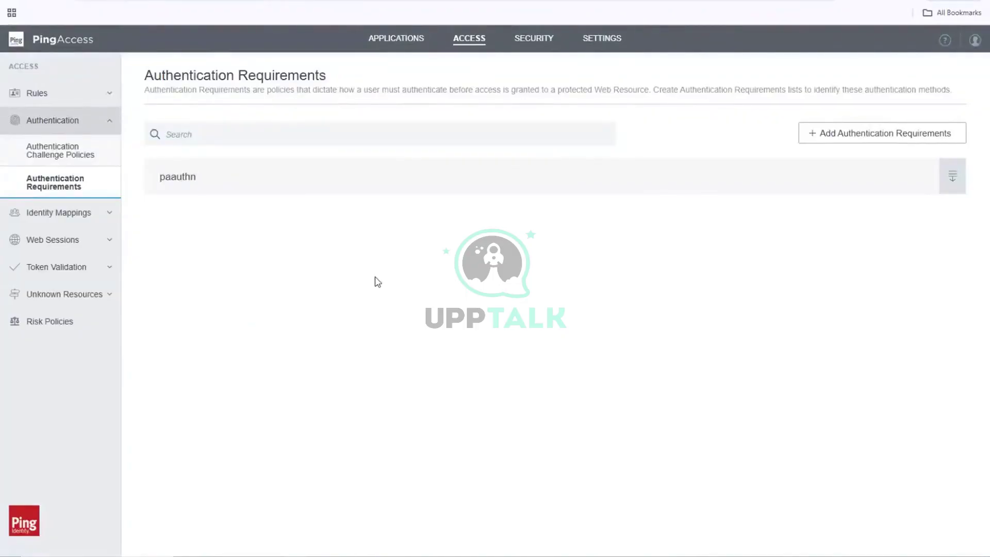
{"action": "left_click", "coordinate": [72, 247]}
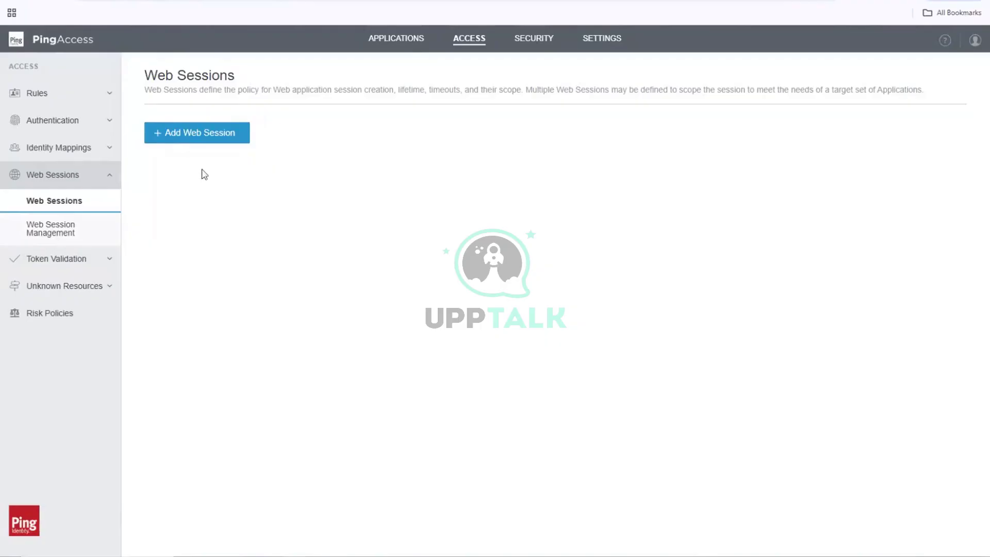
{"action": "left_click", "coordinate": [201, 141]}
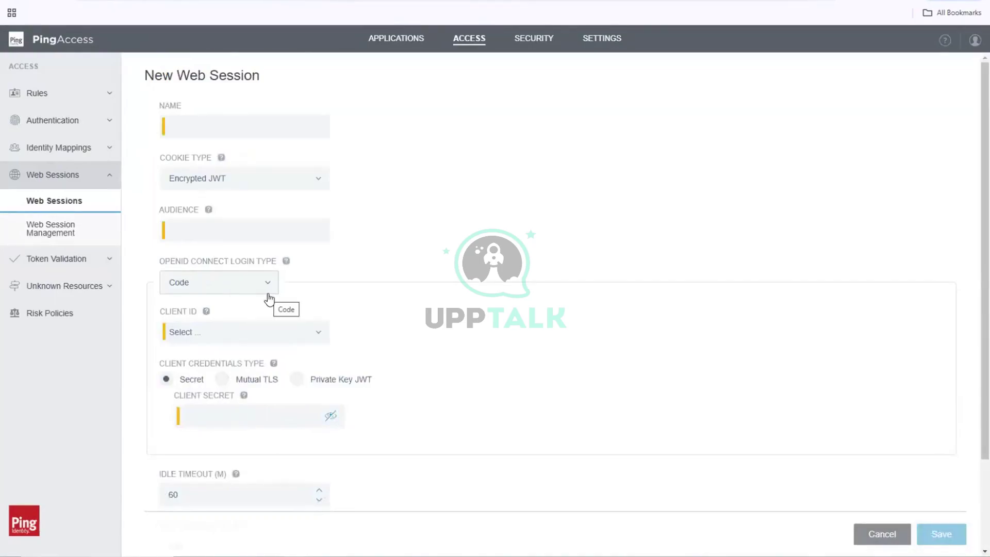
- Enter PF_App_WS as the new web session's name and paste it as the audience
{"action": "left_click", "coordinate": [218, 127]}
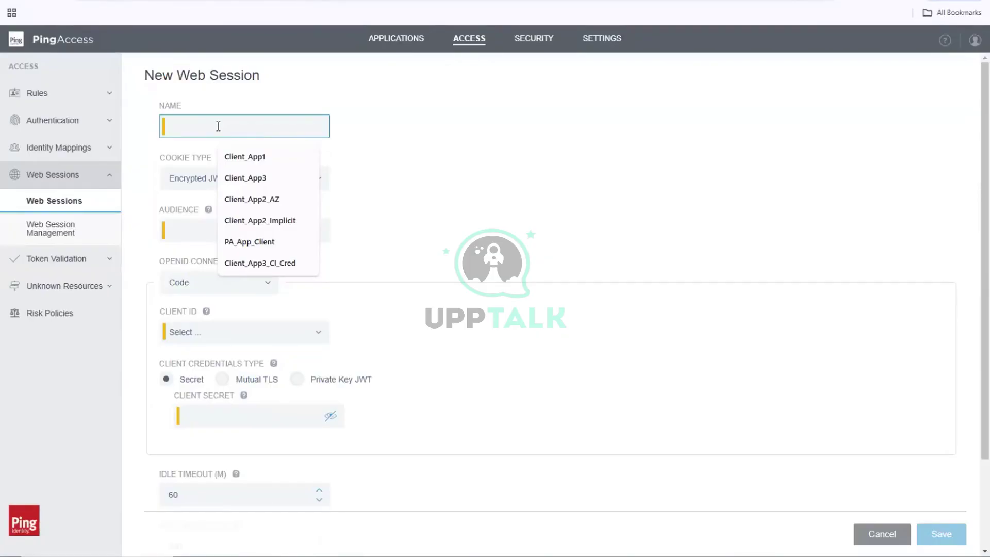
{"action": "type", "text": "PF"}
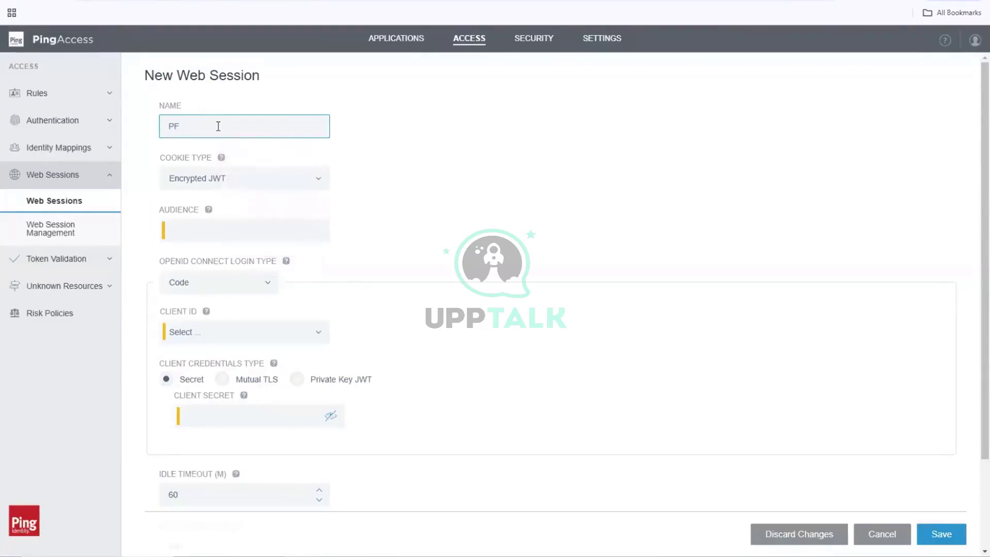
{"action": "type", "text": "_App_WS"}
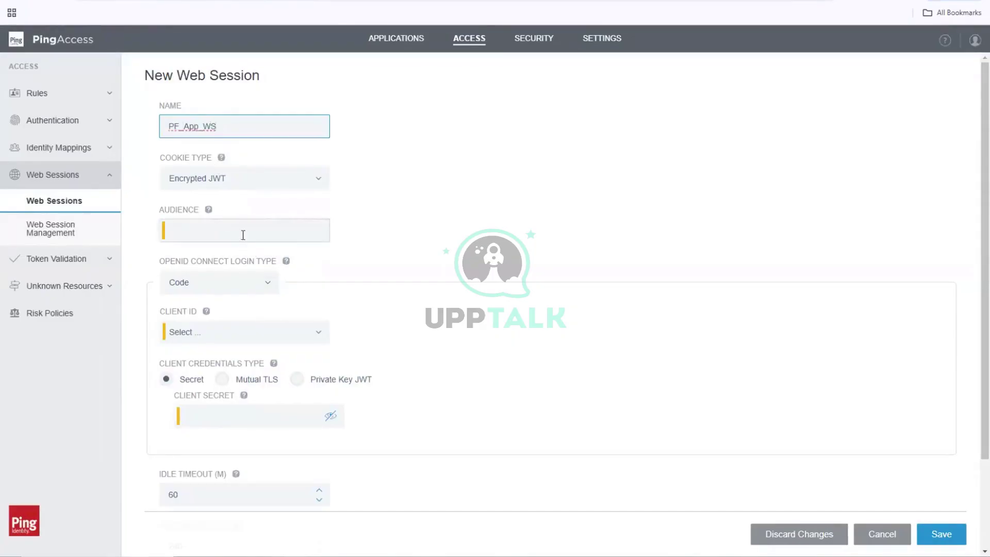
{"action": "left_click", "coordinate": [243, 232]}
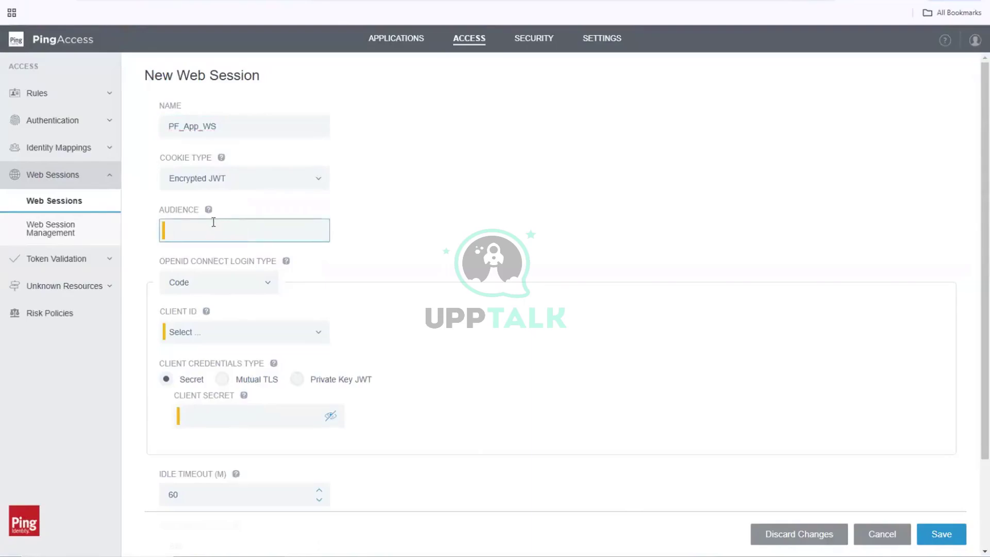
{"action": "mouse_move", "coordinate": [208, 212]}
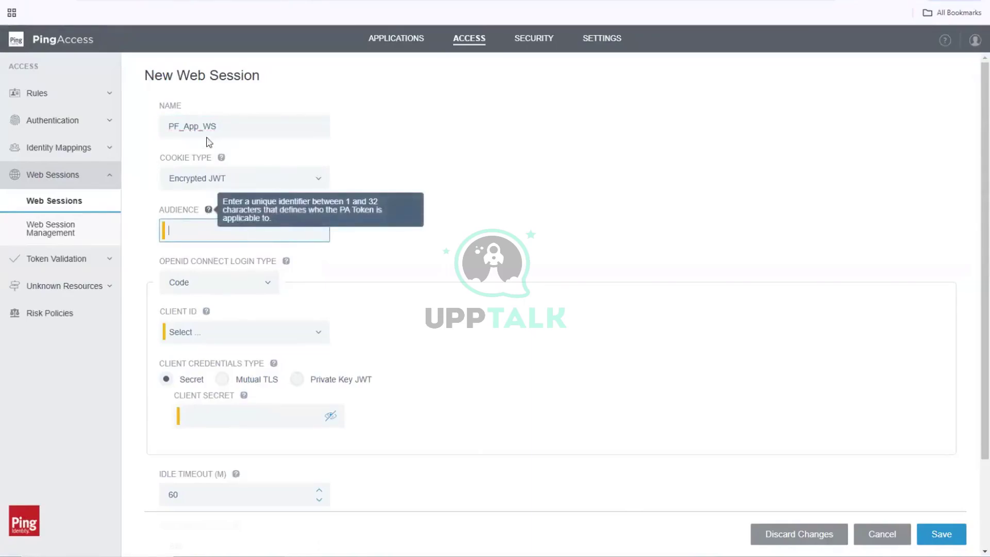
{"action": "left_click_drag", "start_coordinate": [216, 127], "coordinate": [117, 128]}
{"action": "key", "text": "ctrl+c"}
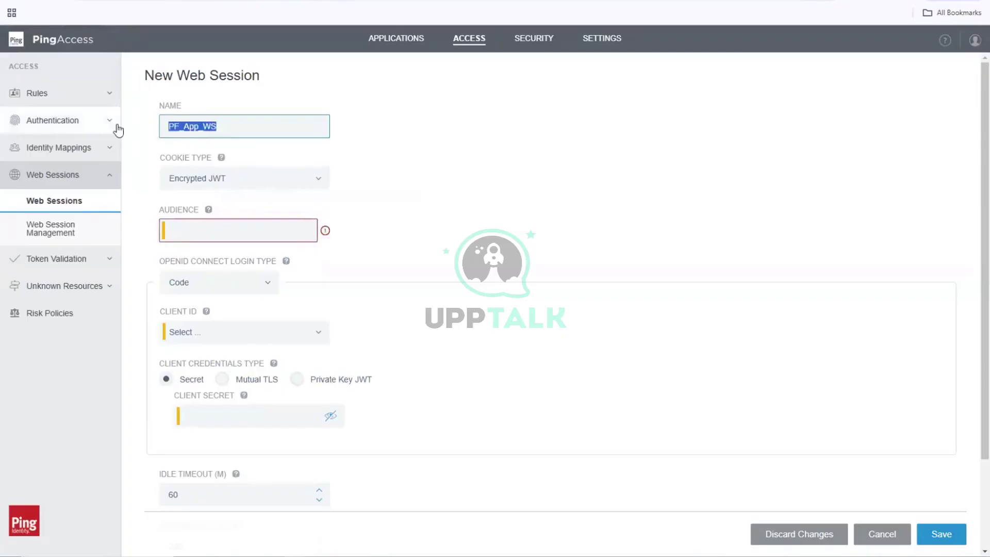
{"action": "left_click", "coordinate": [196, 231]}
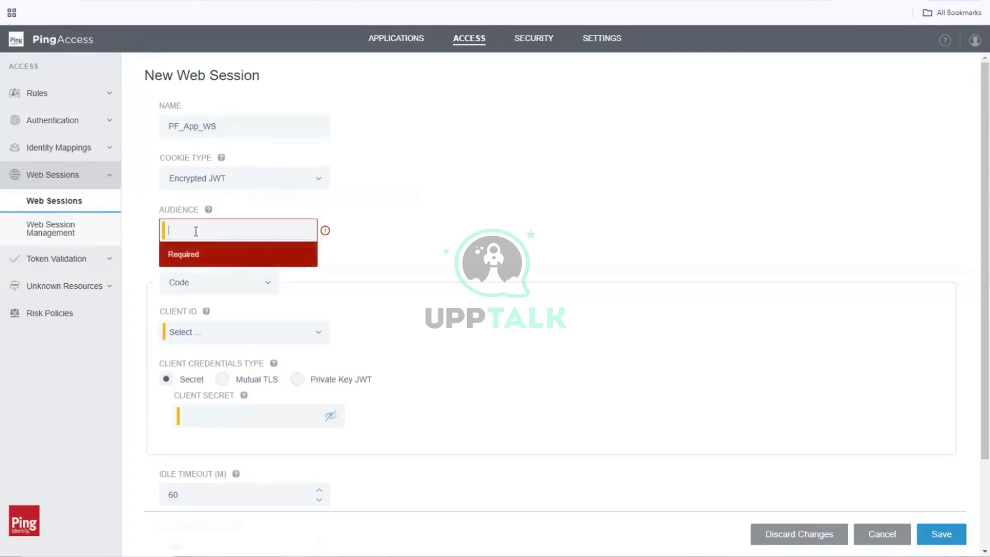
{"action": "key", "text": "ctrl+v"}
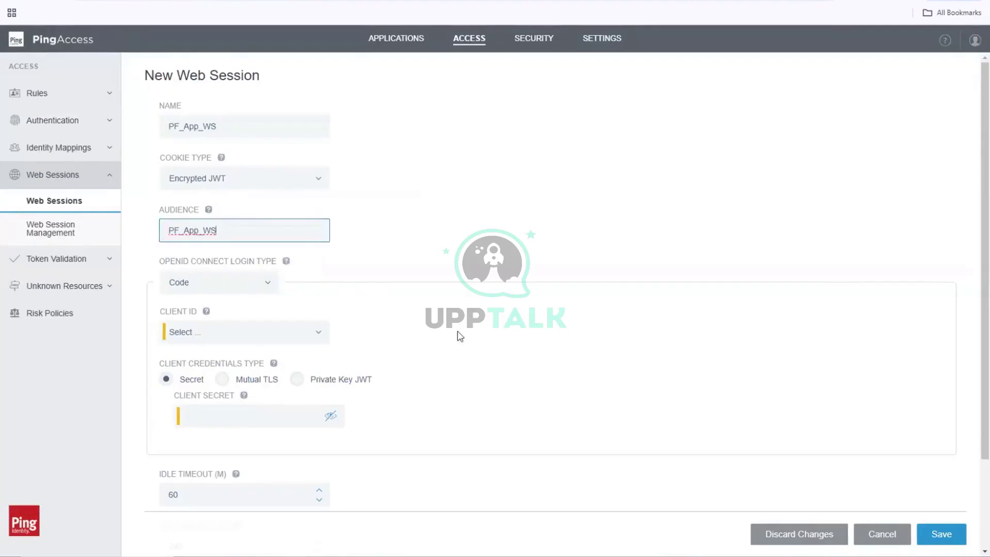
- Select PA_App_Client from the Client ID dropdown of the PF_App_WS web session
{"action": "left_click", "coordinate": [319, 332]}
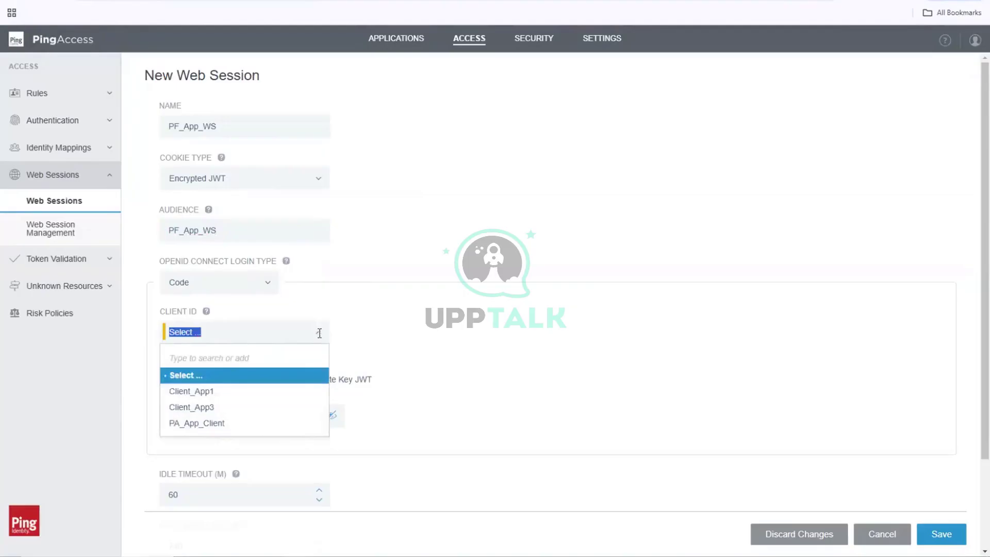
{"action": "left_click", "coordinate": [319, 336]}
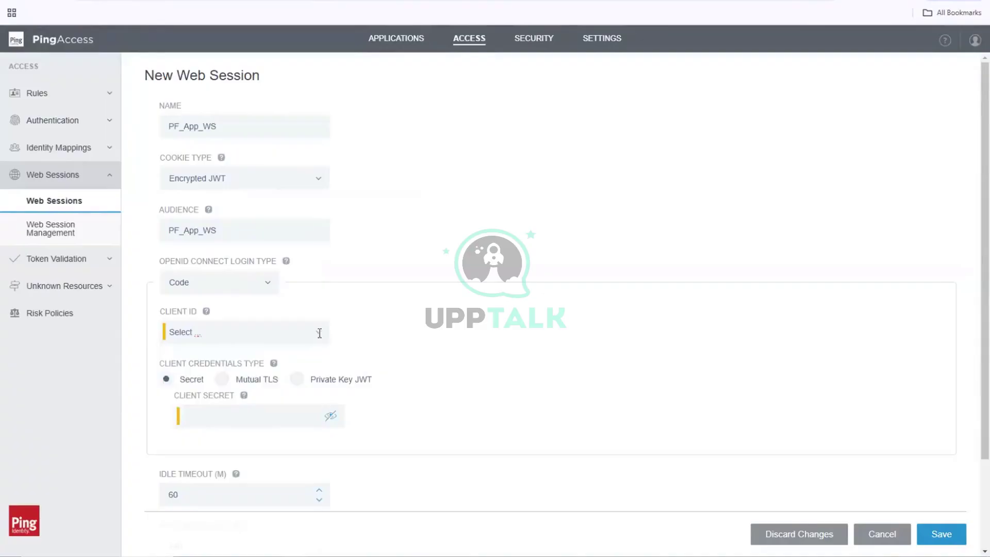
{"action": "left_click", "coordinate": [320, 334]}
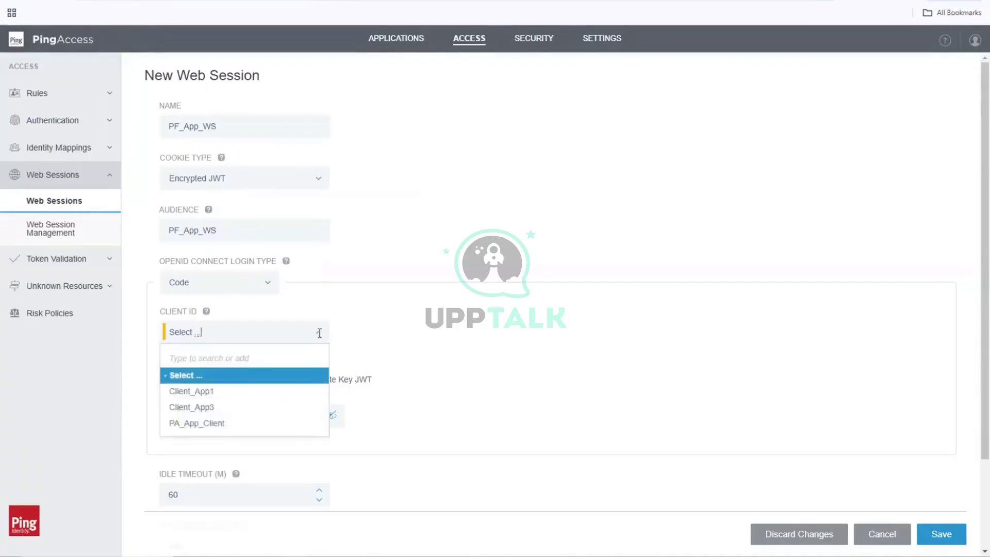
{"action": "left_click", "coordinate": [193, 427]}
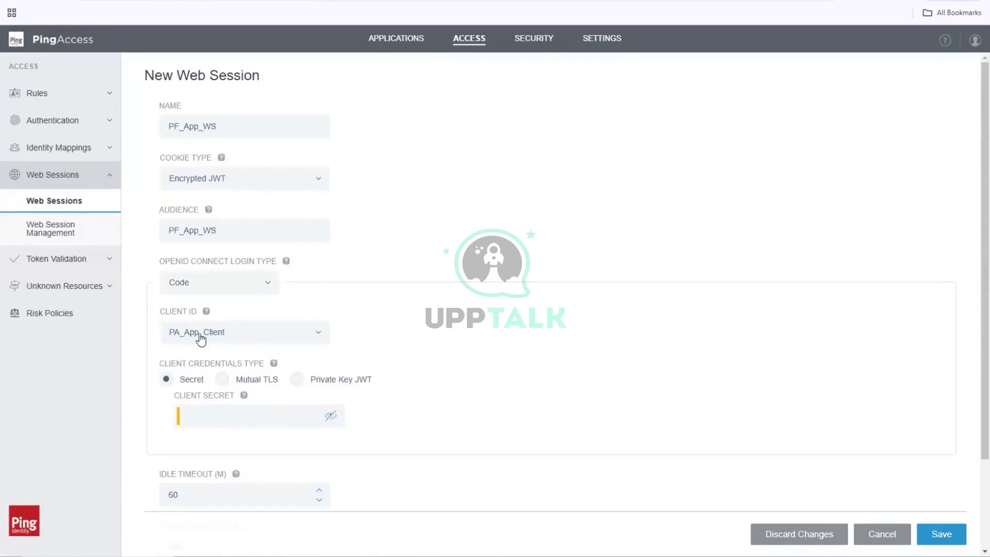
{"action": "left_click", "coordinate": [320, 336]}
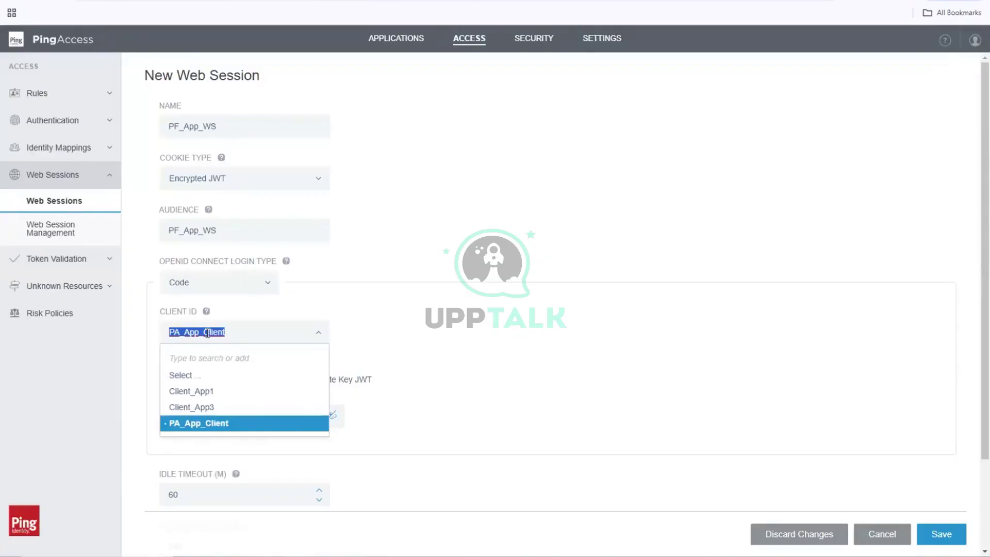
{"action": "left_click", "coordinate": [103, 387]}
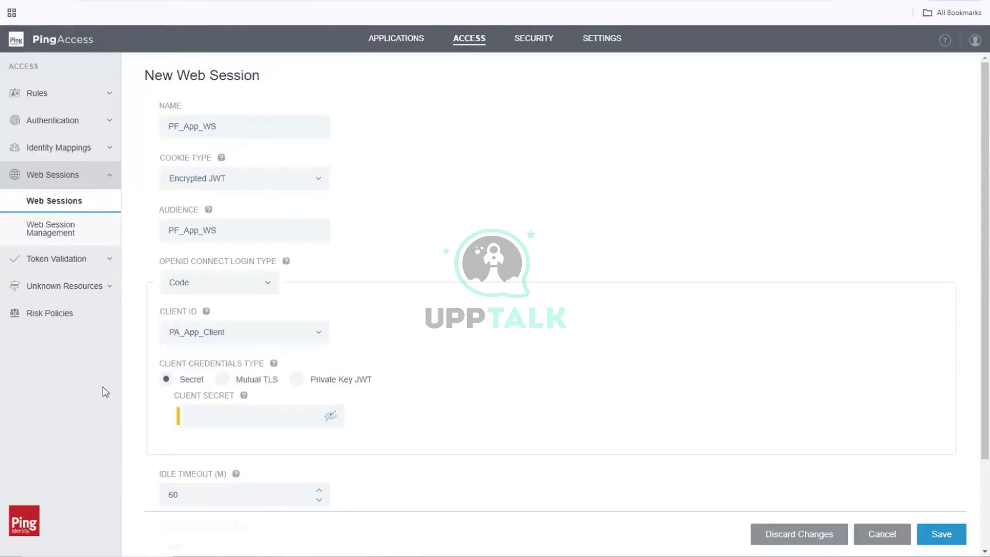